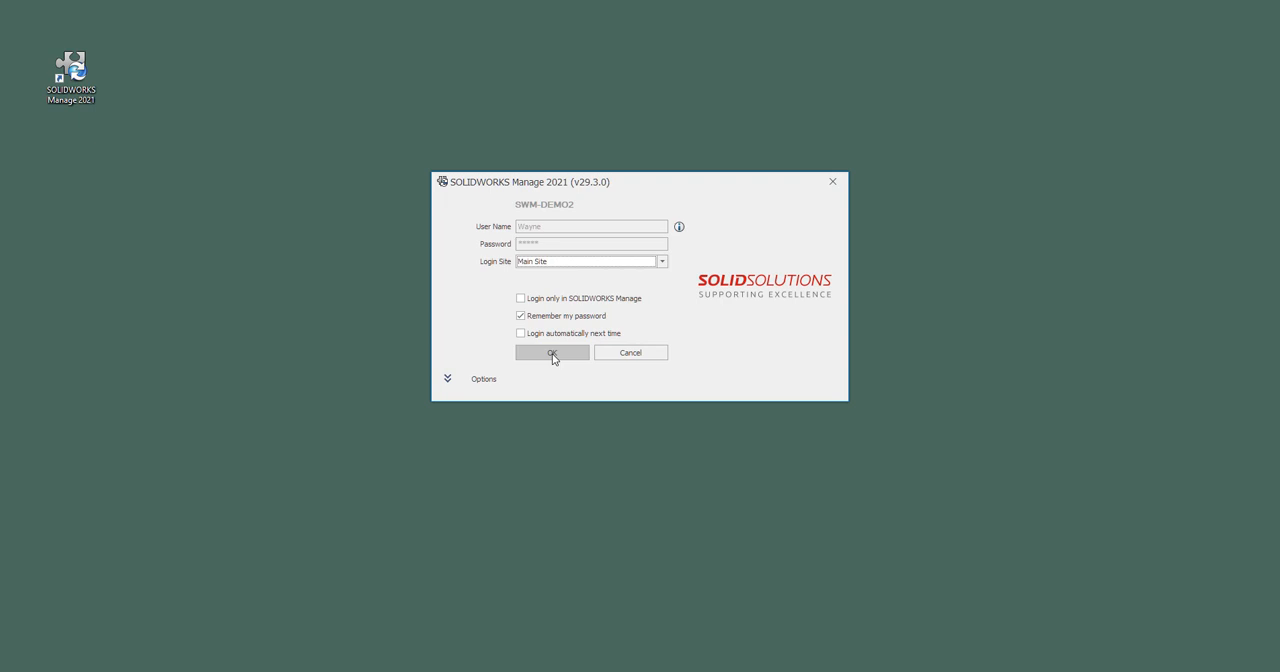
Step: Log in to the Main Site with the remembered credentials and load the Issue Management dashboard with current data
left_click(552, 354)
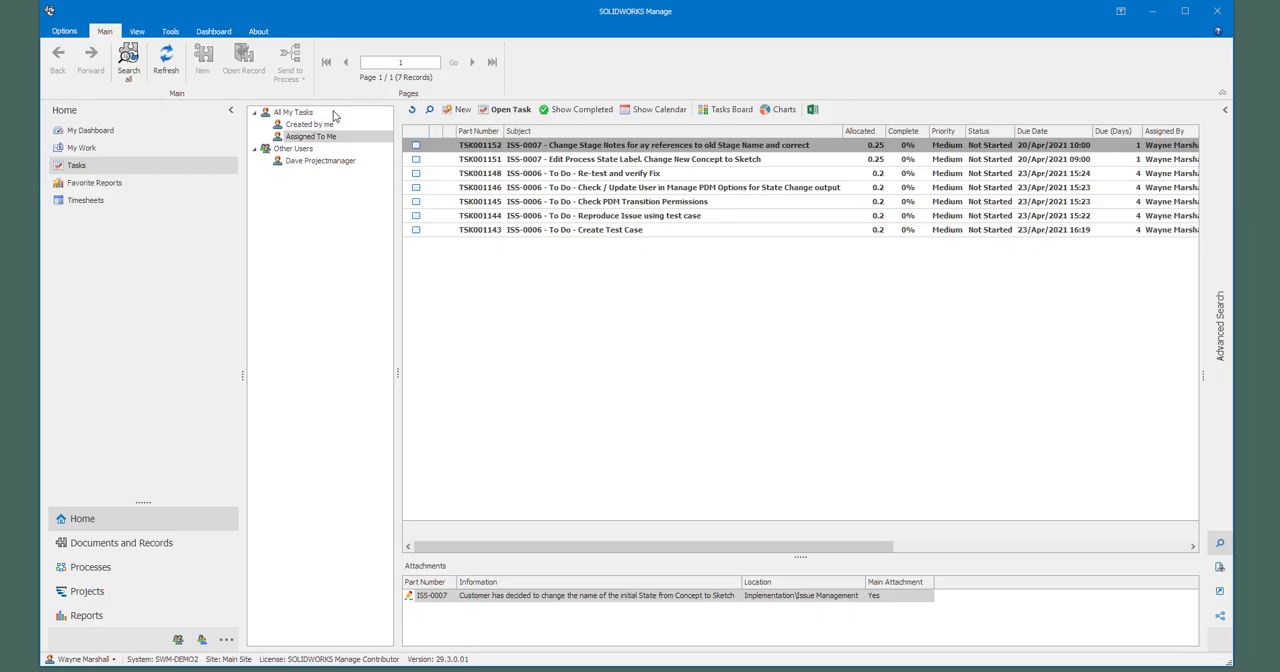
left_click(94, 153)
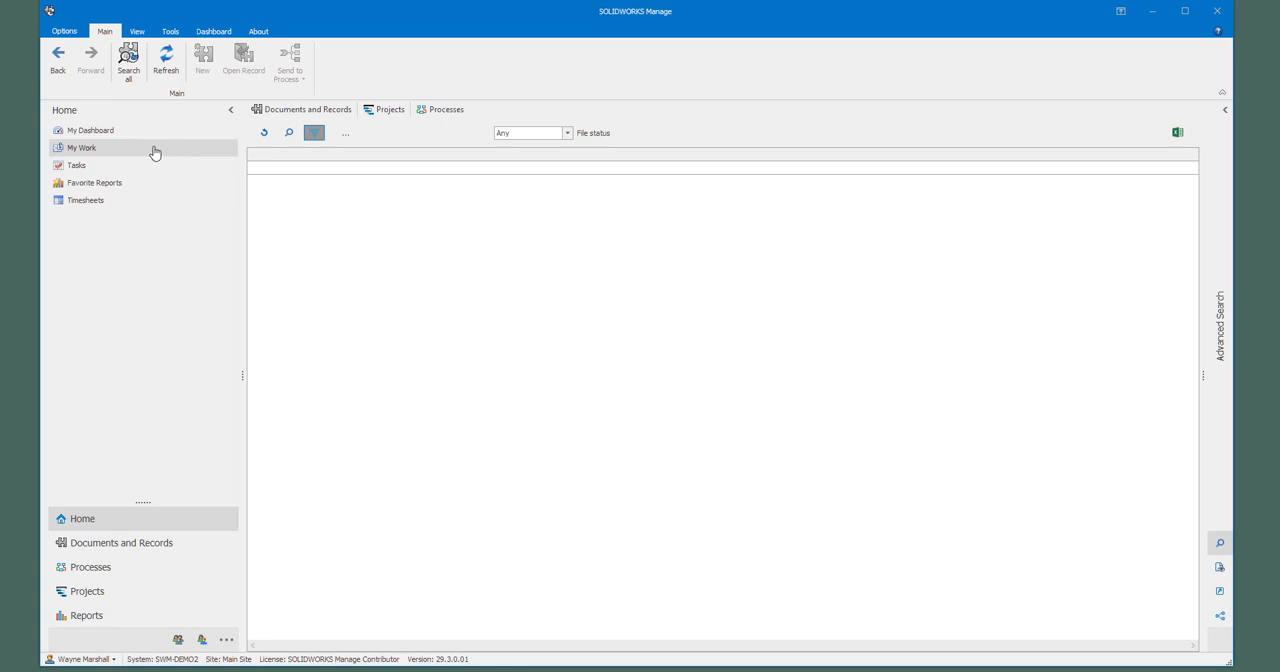
left_click(96, 132)
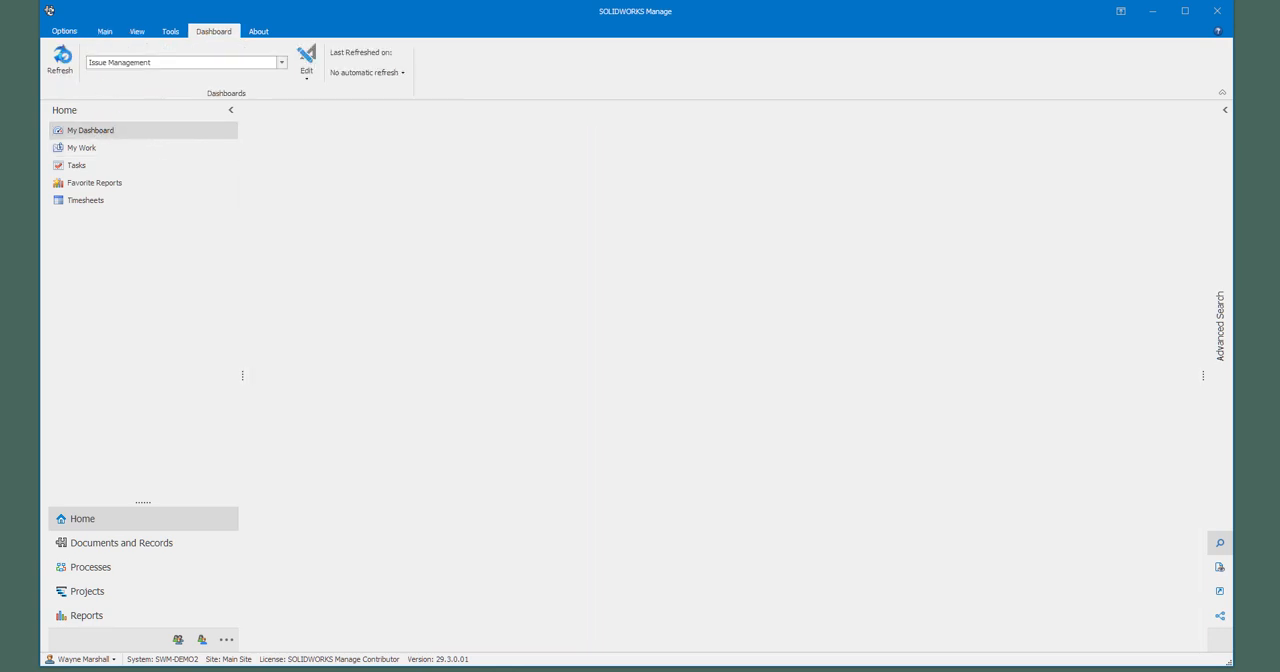
left_click(62, 56)
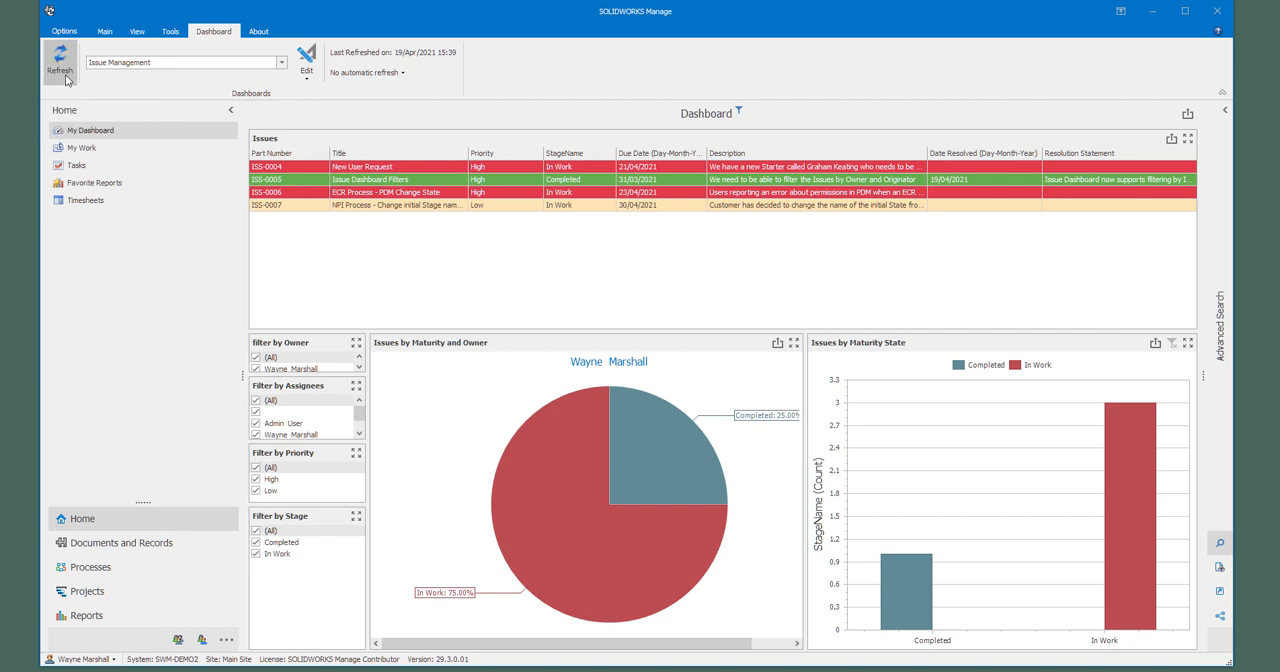
Step: Review the processes assigned to the current user in My Work
left_click(83, 148)
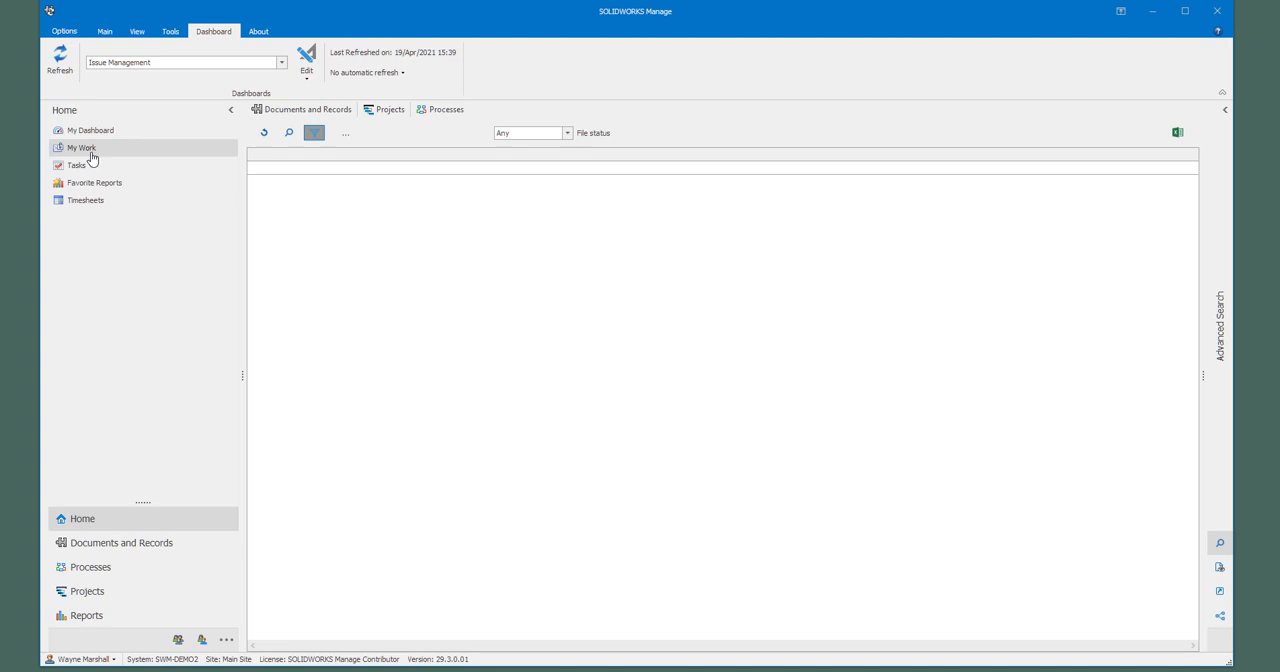
left_click(462, 110)
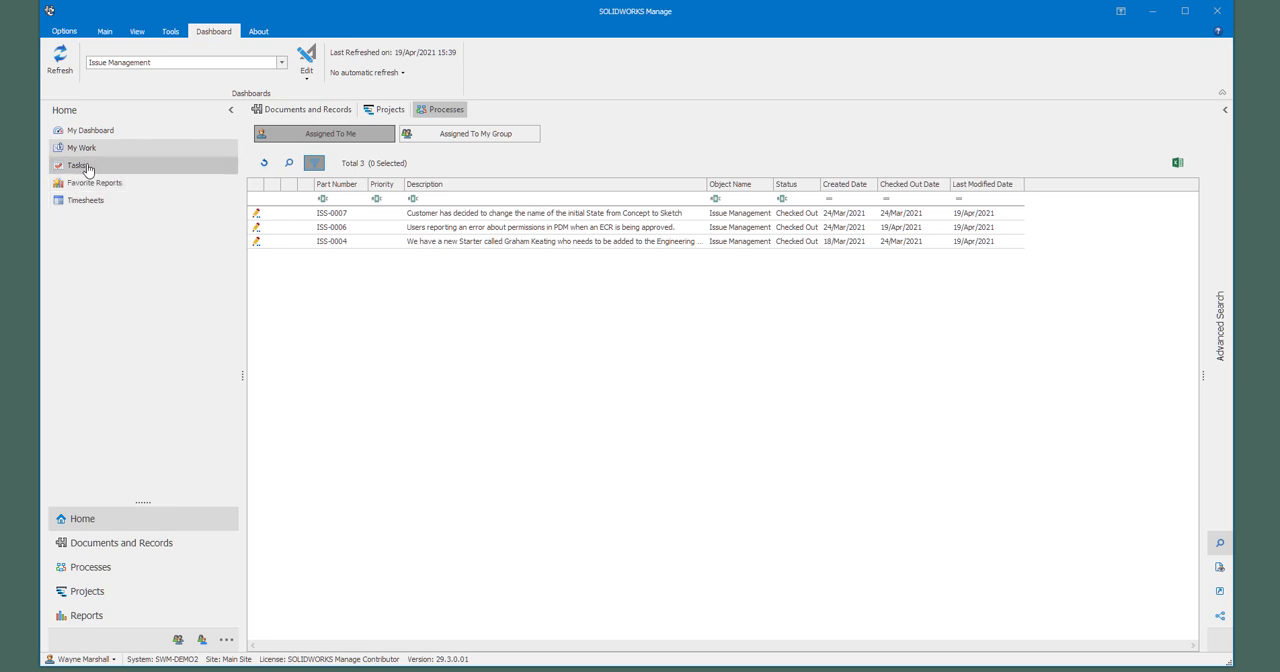
Step: Open the Tasks Board for the assigned tasks and move TSK001151 and TSK001152 from Not Started to In Progress
left_click(87, 168)
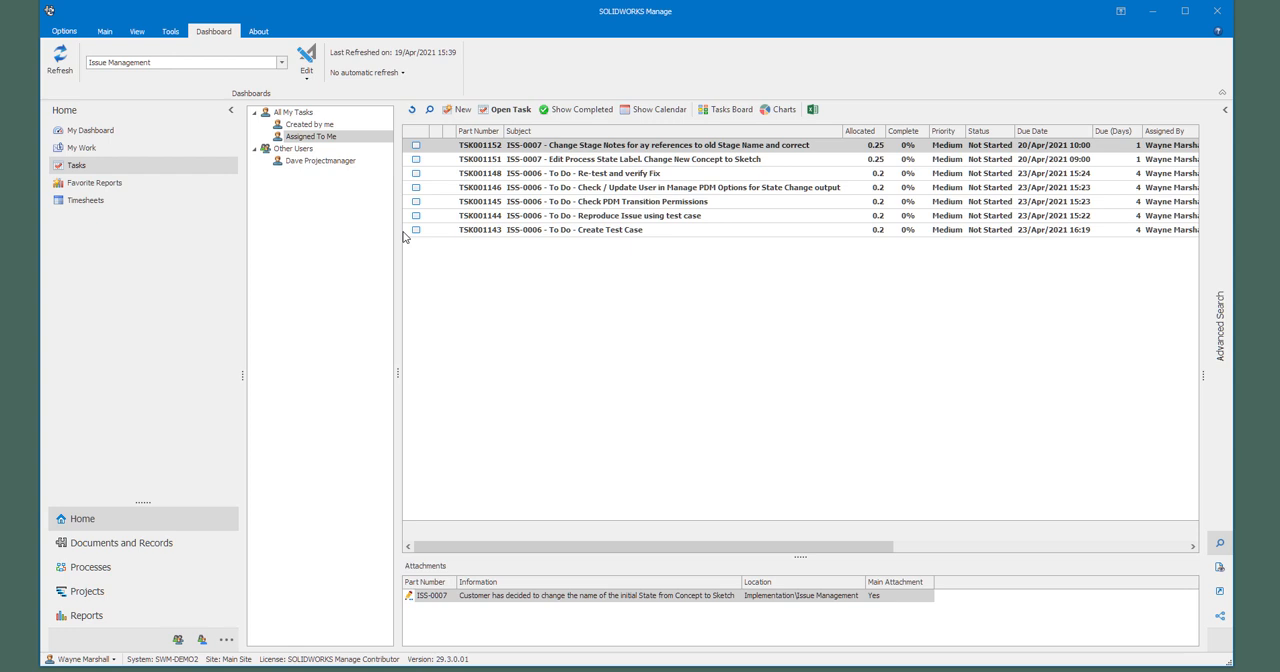
left_click(724, 110)
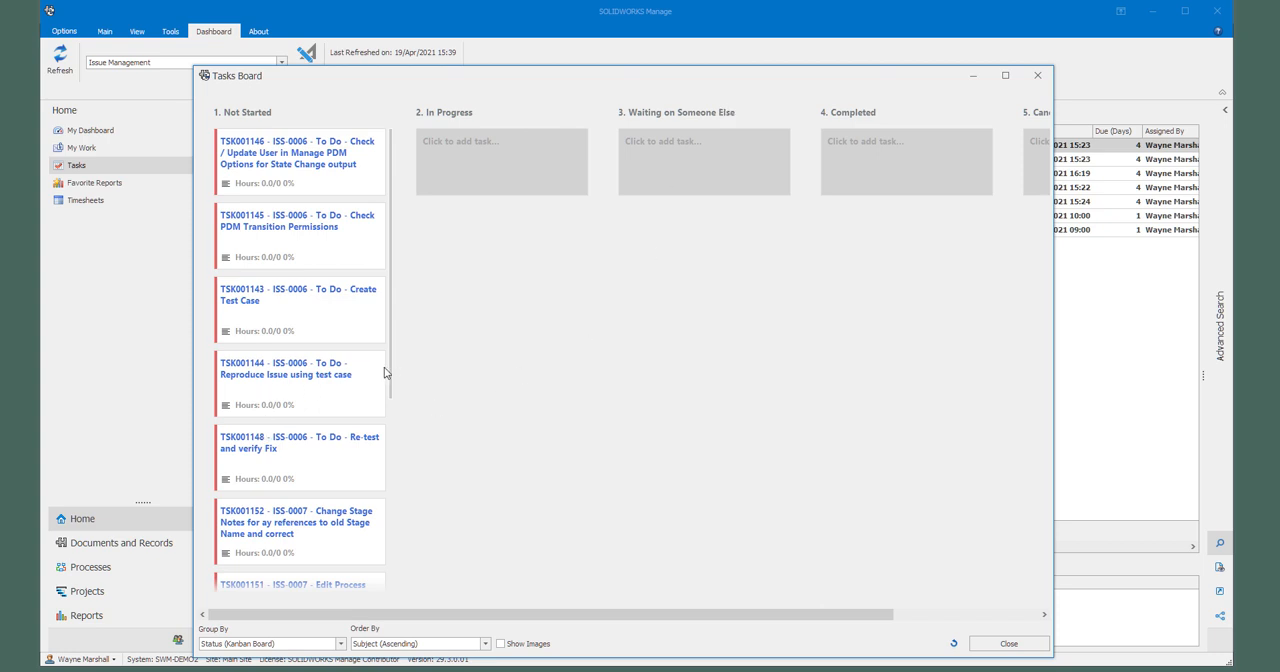
left_click_drag(391, 371, 506, 180)
left_click_drag(300, 534, 500, 228)
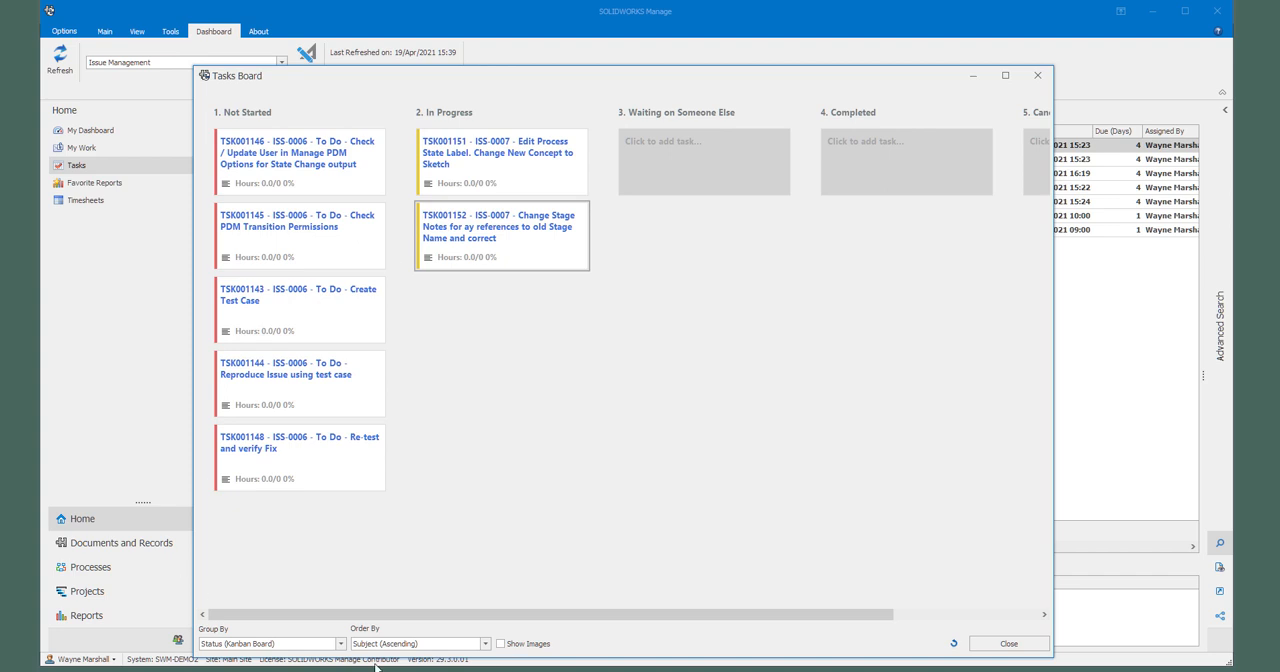
Step: Group the Tasks Board by Priority, move TSK001151 and TSK001152 from Medium to High, and close the board
left_click(340, 645)
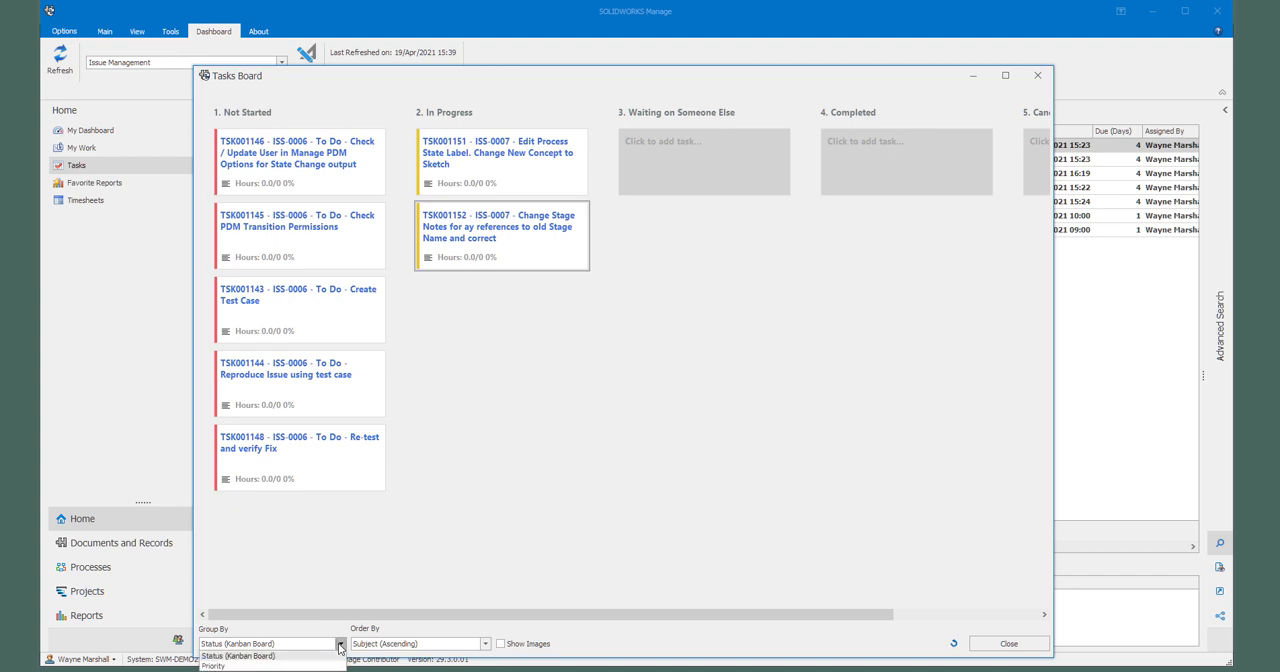
left_click(268, 666)
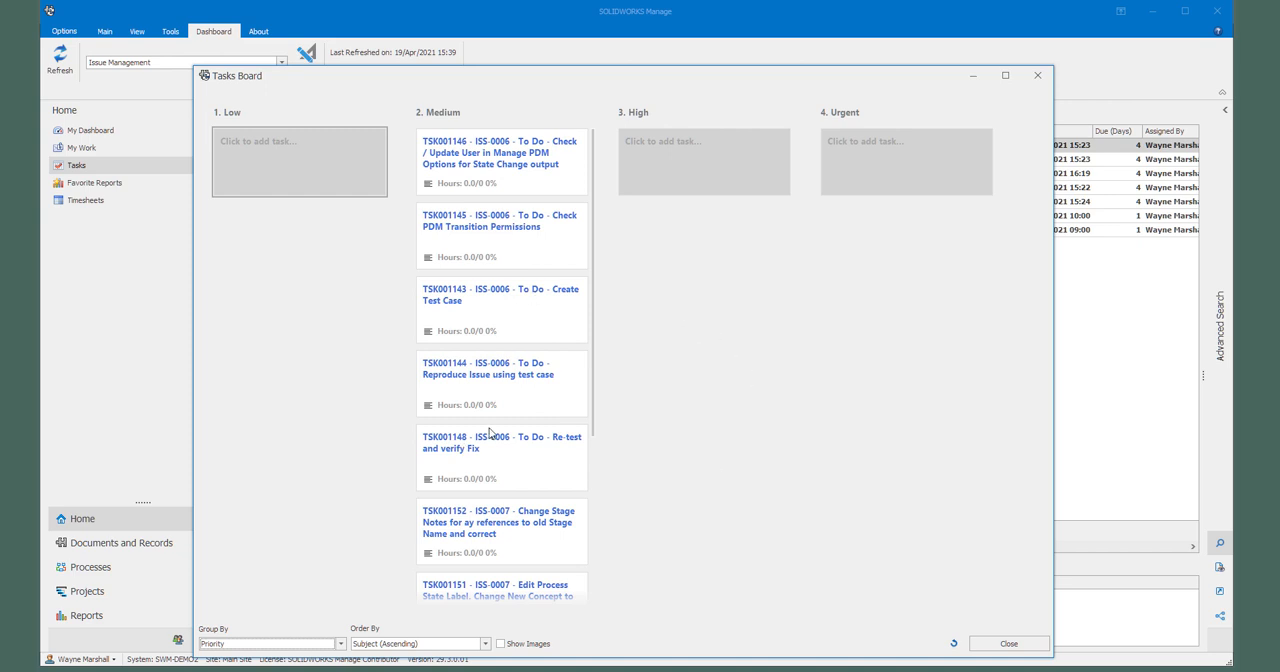
left_click_drag(594, 349, 726, 186)
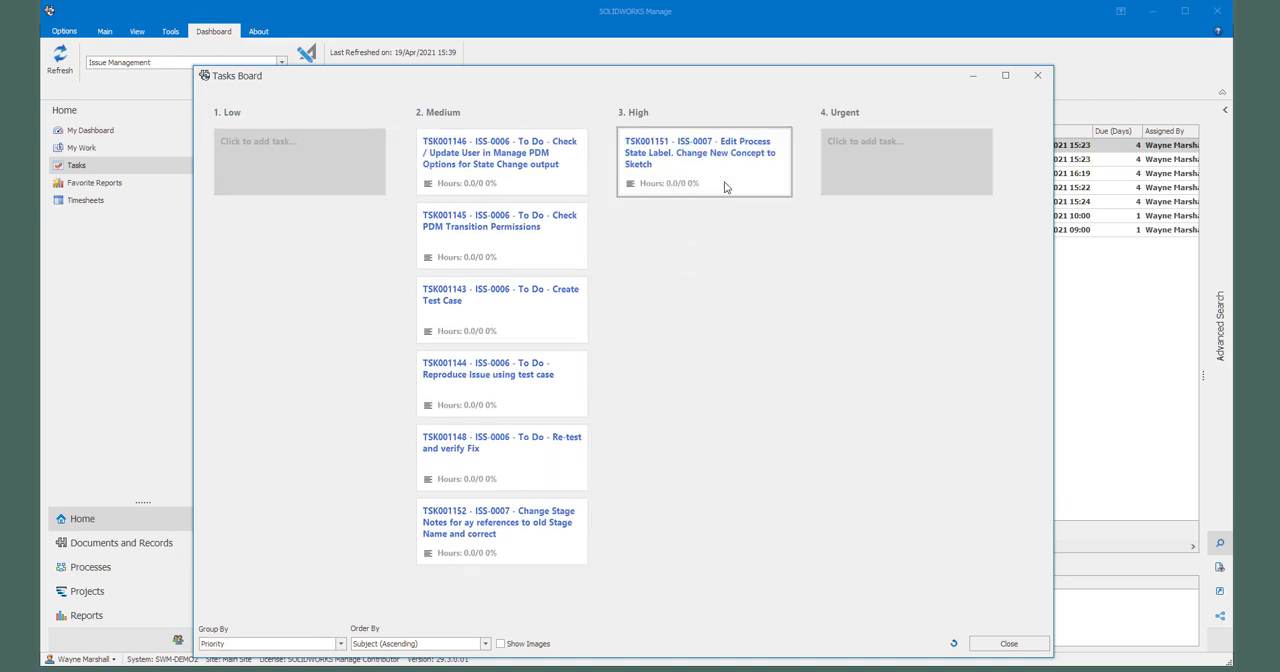
left_click_drag(503, 524, 690, 230)
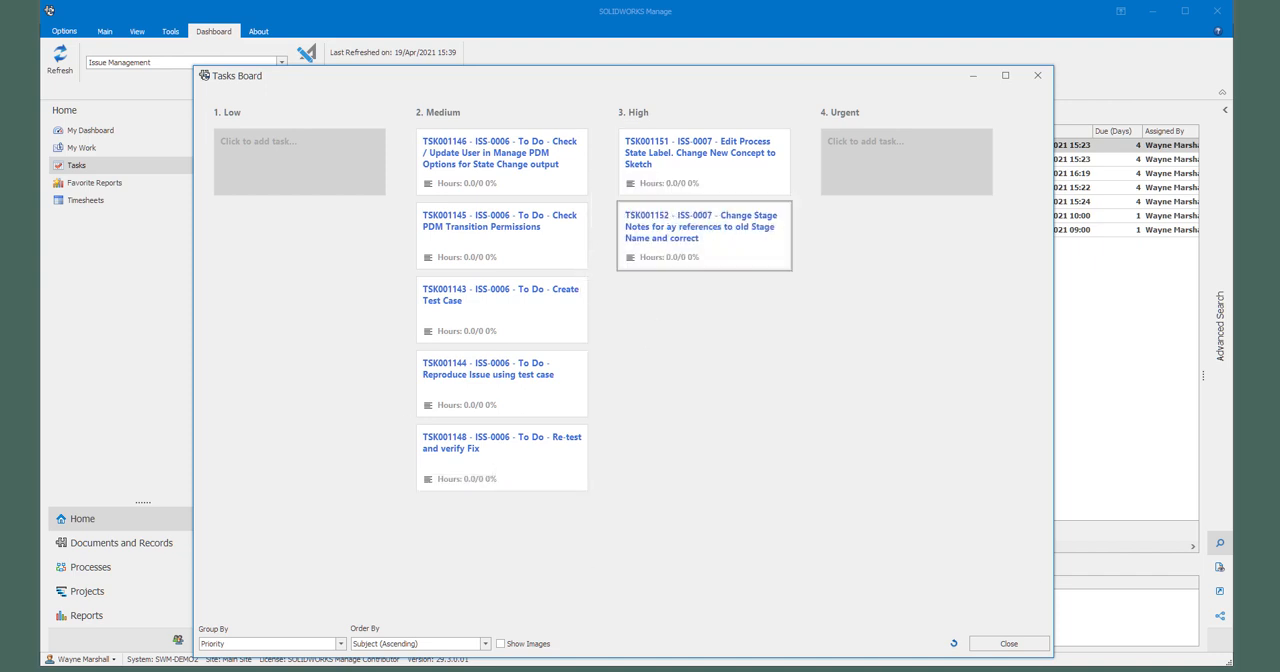
left_click(998, 643)
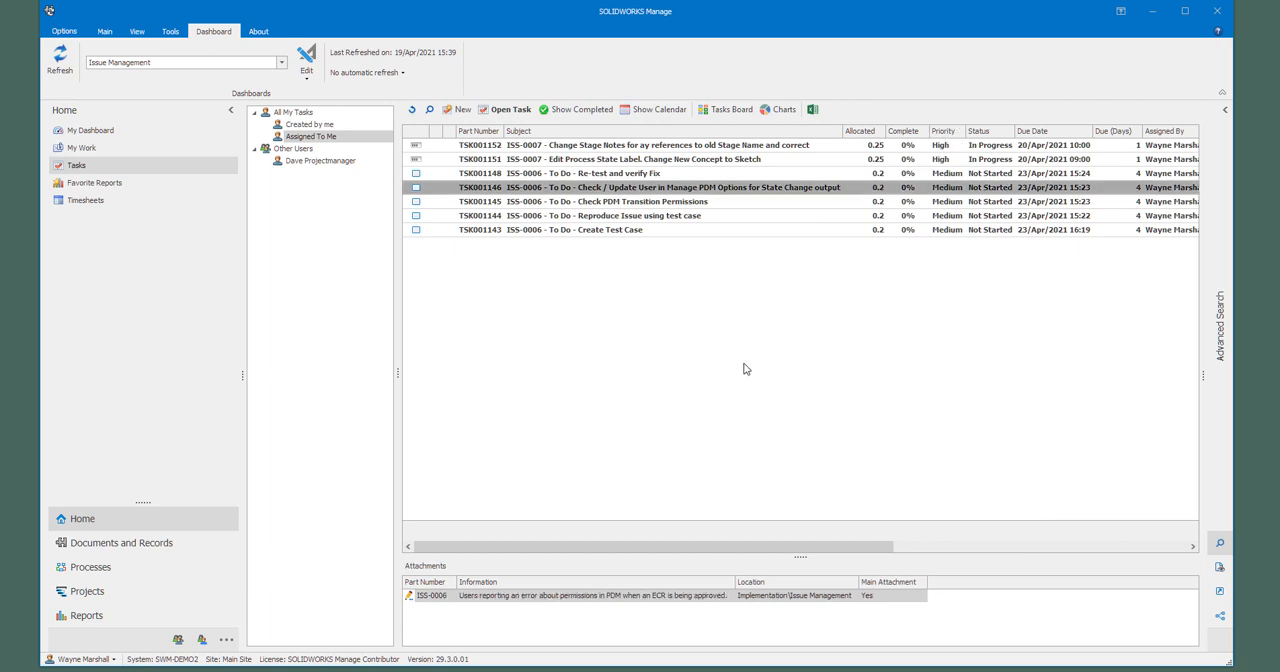
Step: Run the favorite Issue Status Report (RPT-0005) and view its preview
left_click(115, 190)
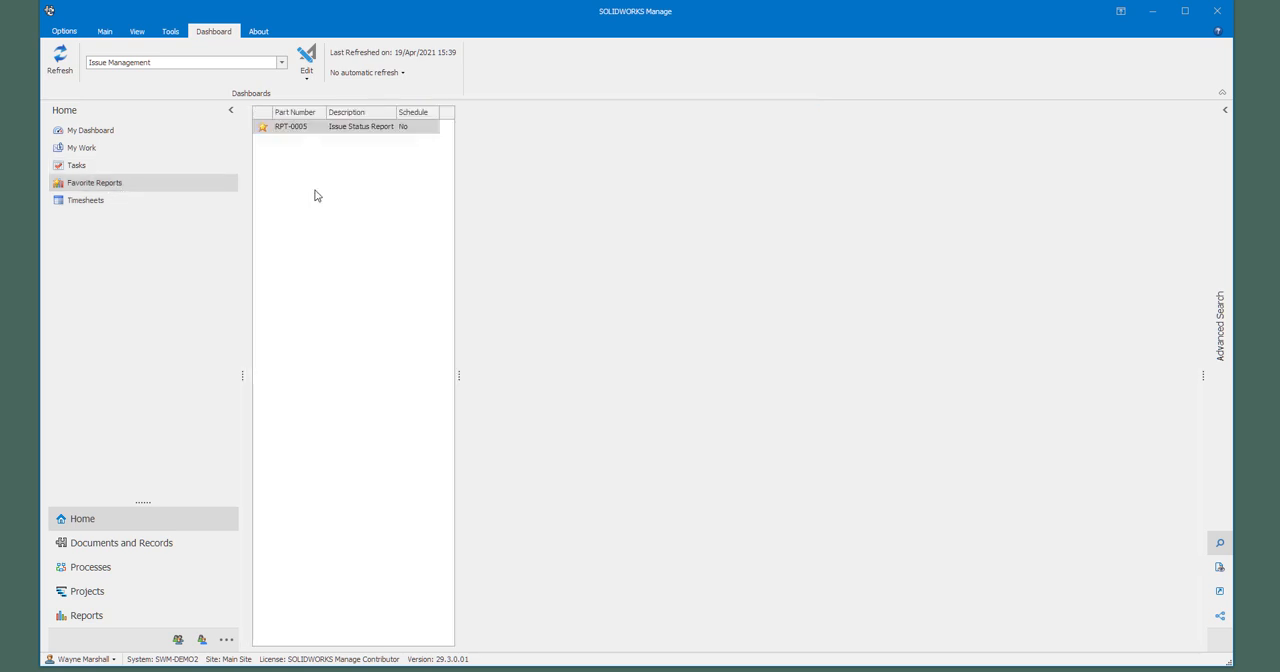
left_click(304, 131)
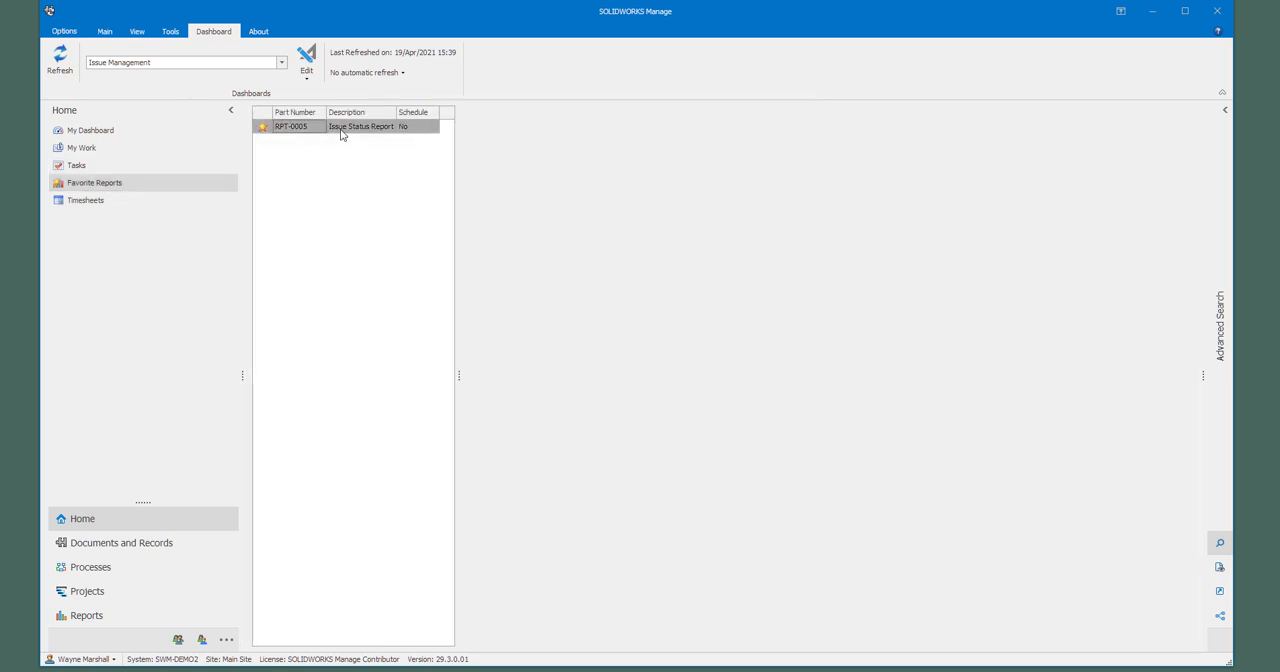
right_click(341, 133)
left_click(369, 136)
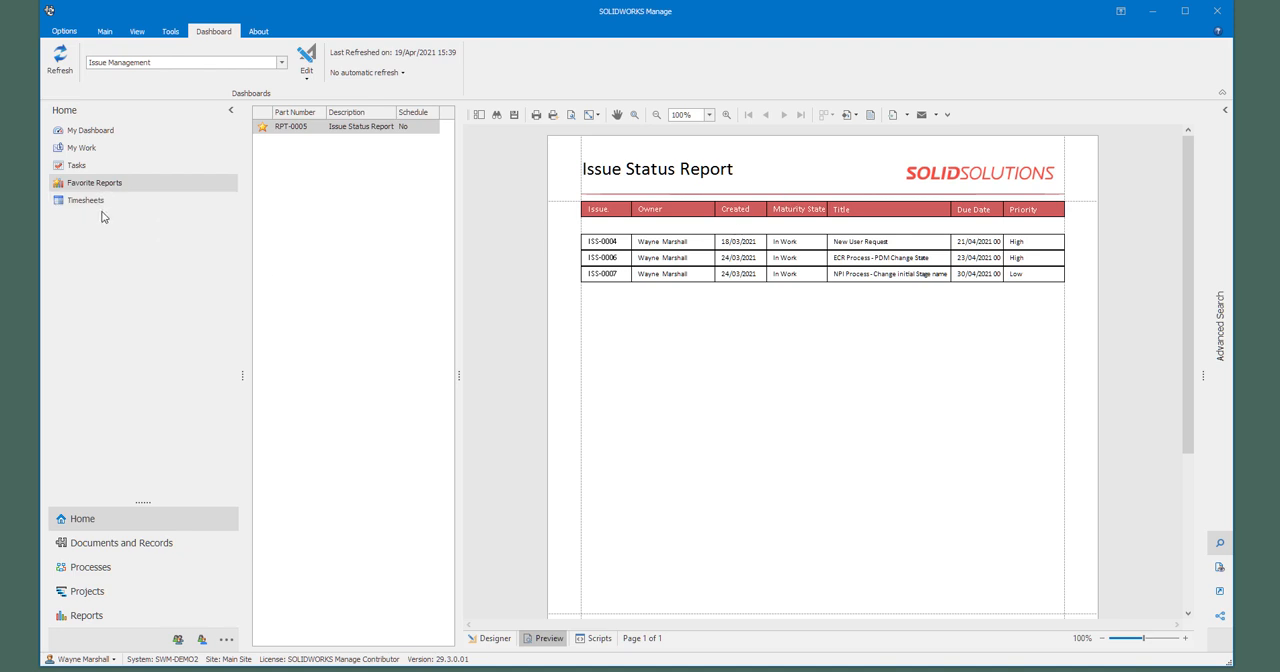
Step: Run the individual issue report for ISS-0007 in the Issue Management process, view its preview, and close it
left_click(135, 572)
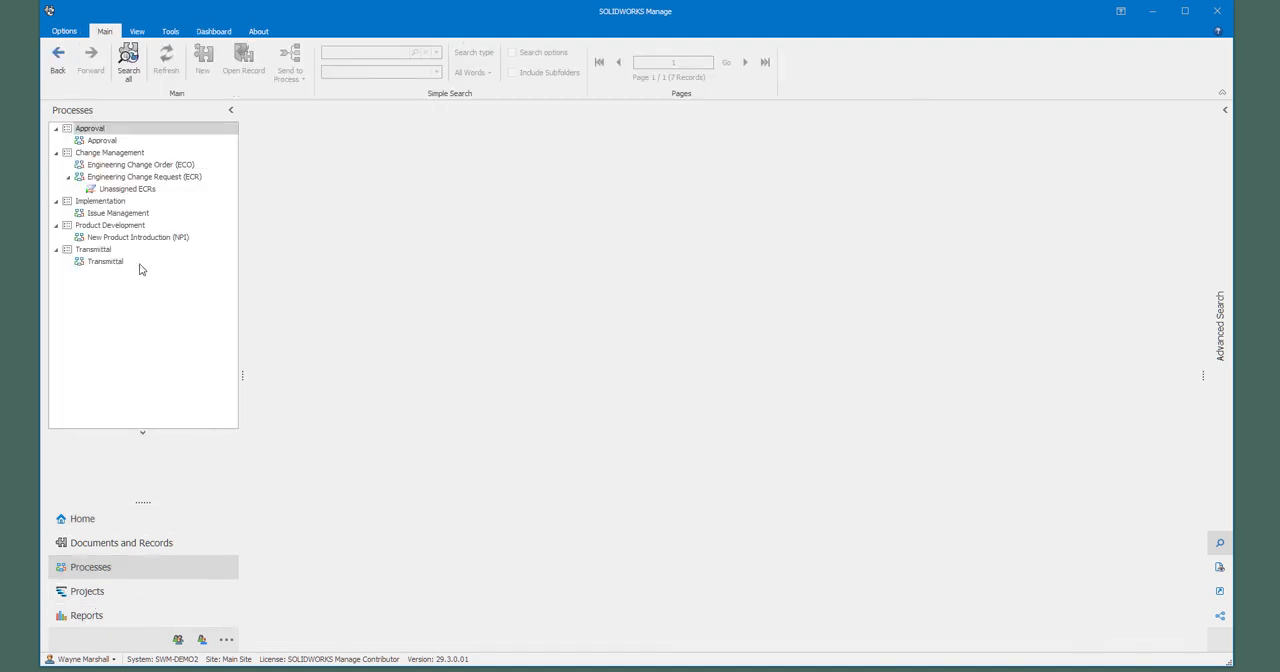
left_click(119, 213)
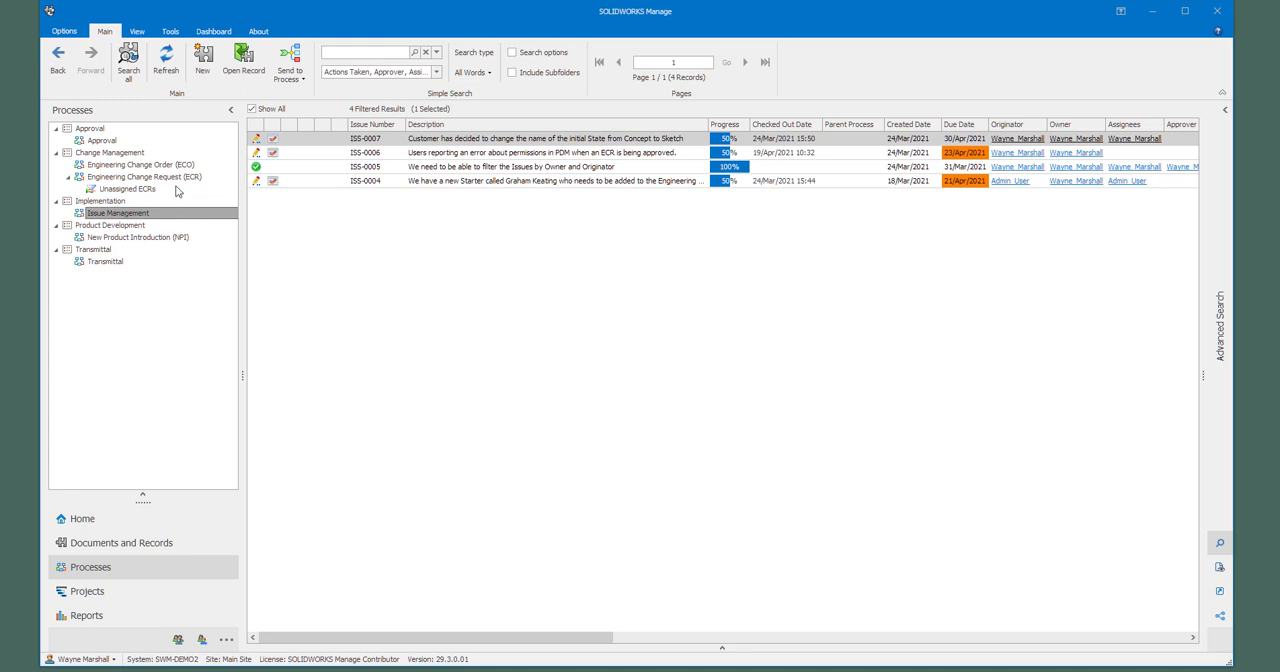
right_click(460, 142)
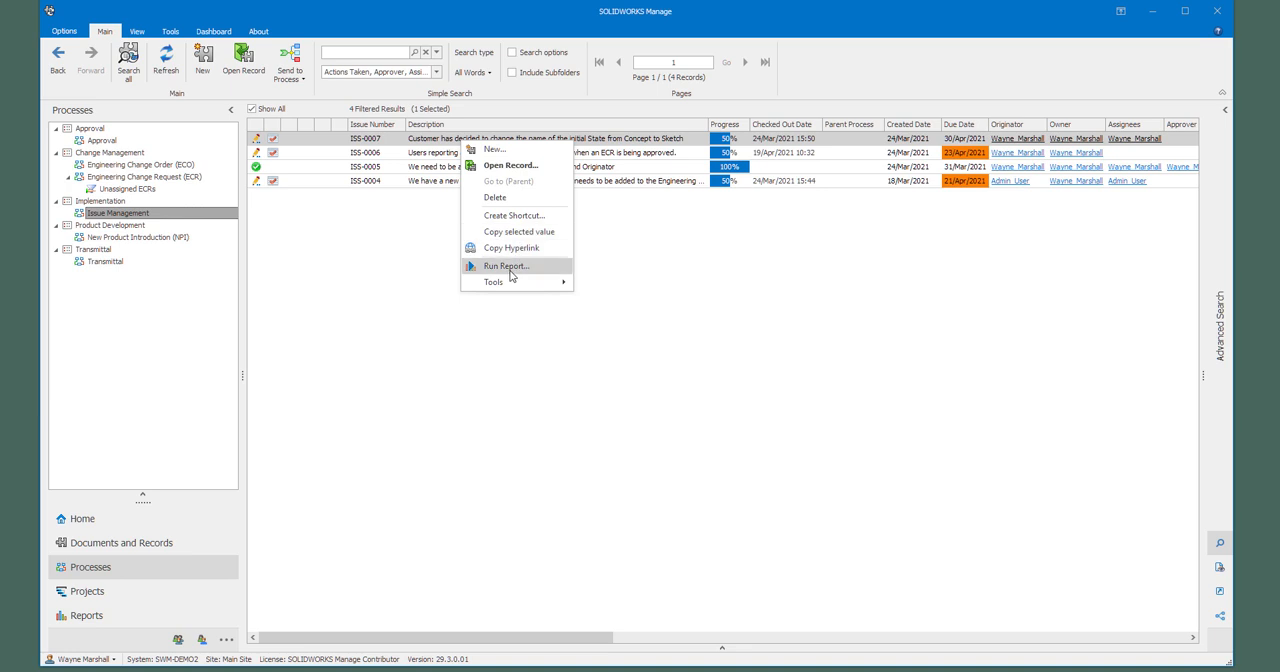
left_click(512, 266)
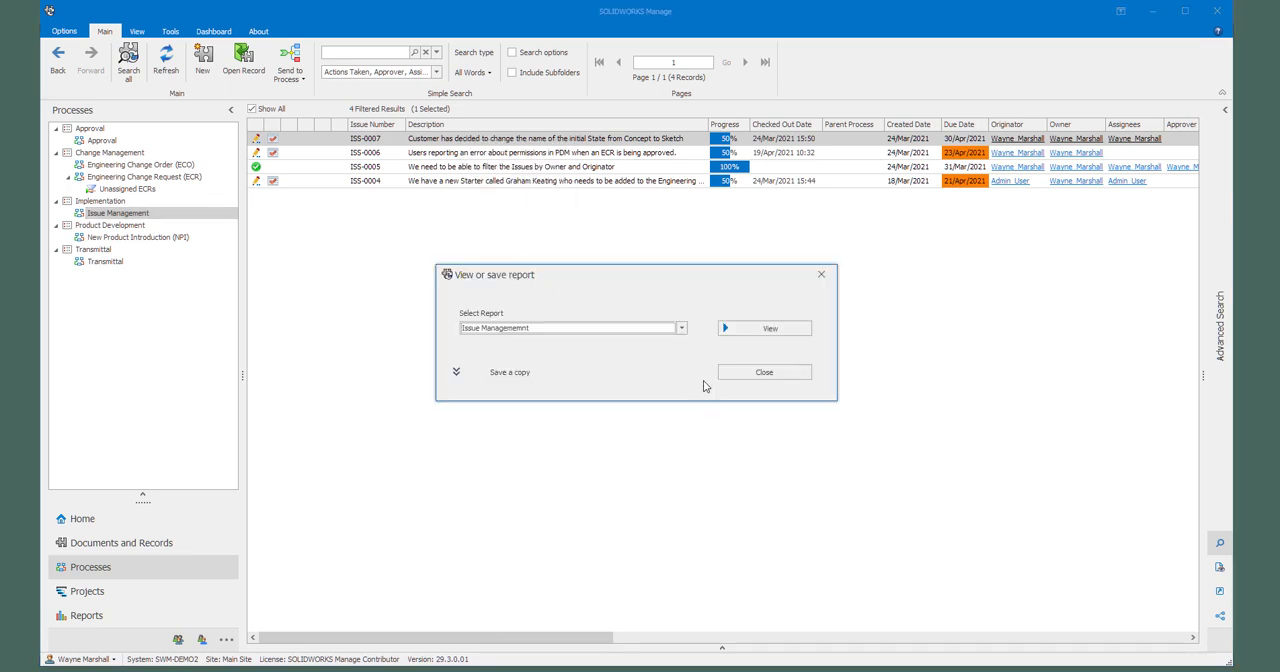
left_click(791, 330)
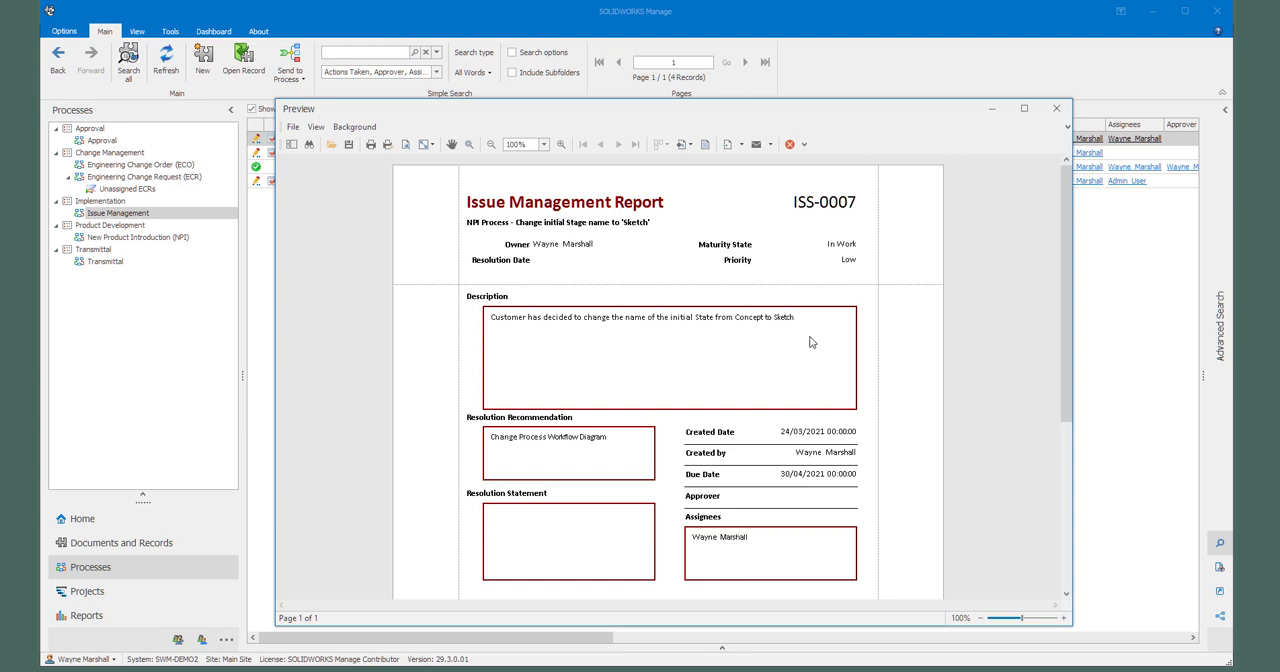
left_click(1056, 108)
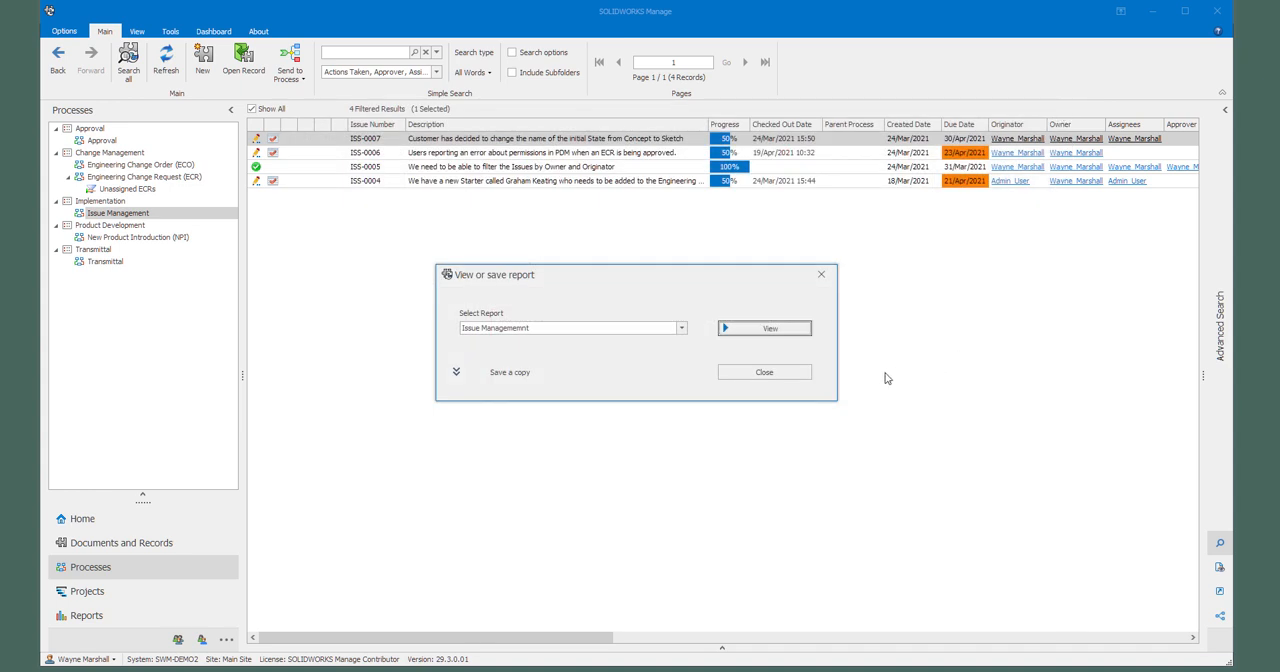
left_click(790, 378)
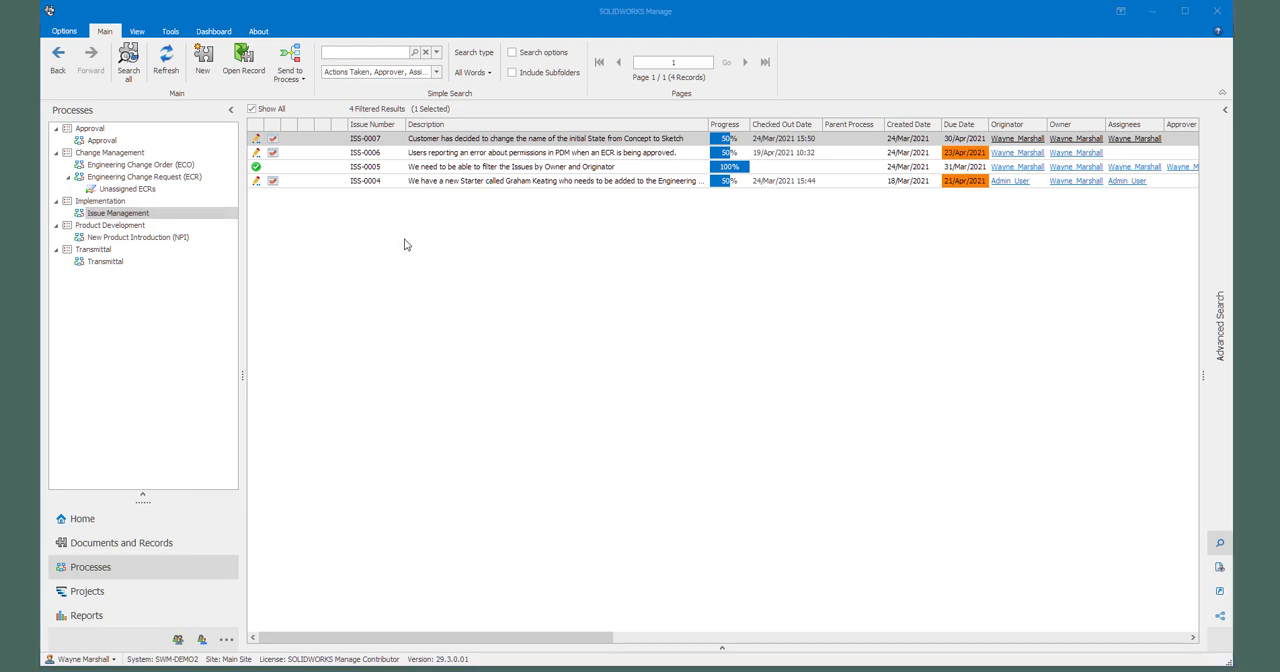
Step: Start a new issue titled "Individual Issue Report : format change" with description "Issue Management report should contain the company logo in the header" and High priority
left_click(206, 56)
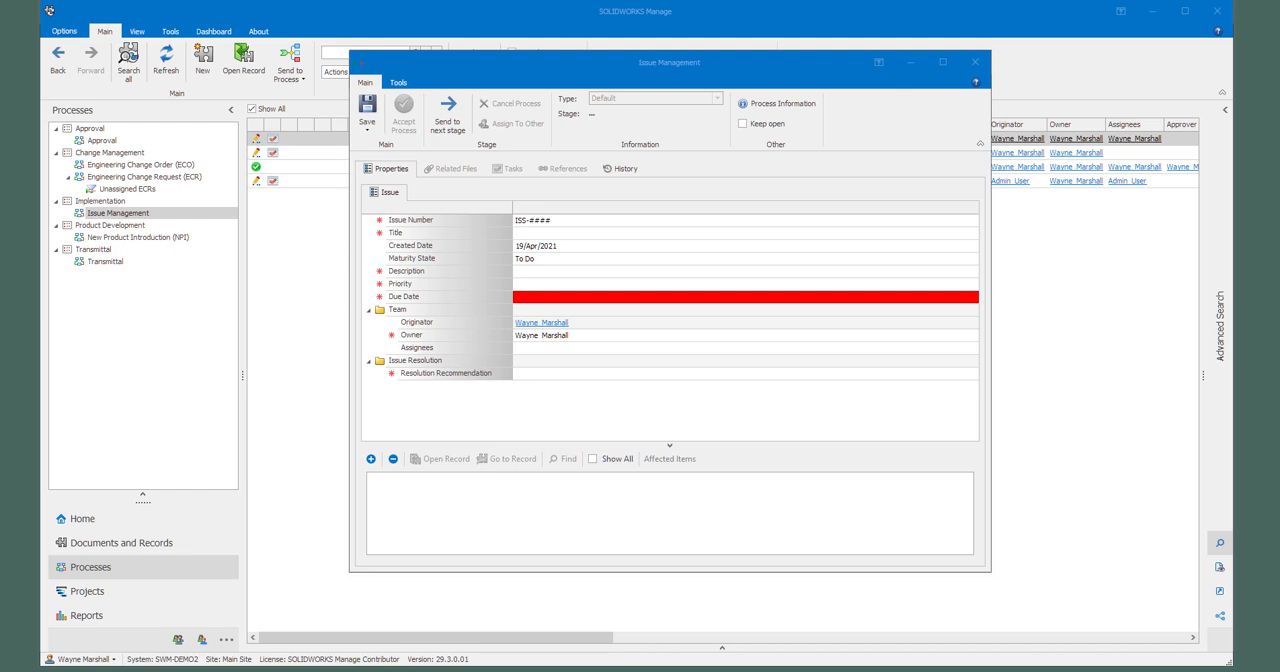
left_click(545, 233)
key("ctrl+v")
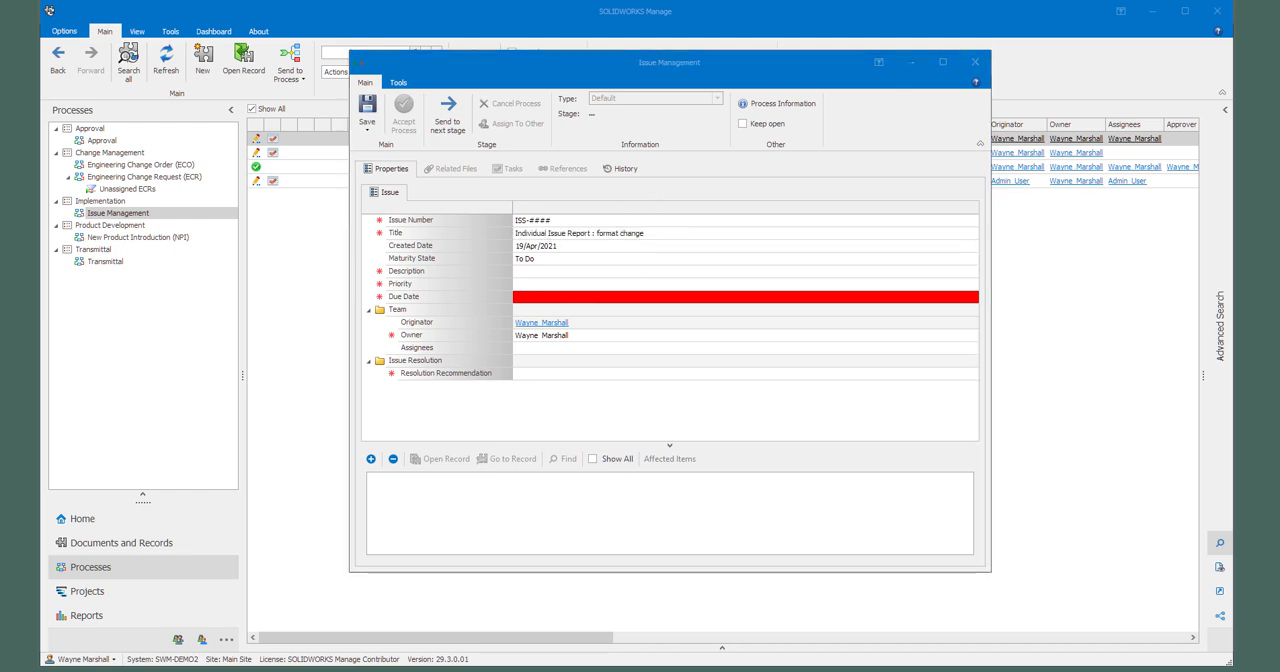
left_click(548, 274)
key("ctrl+v")
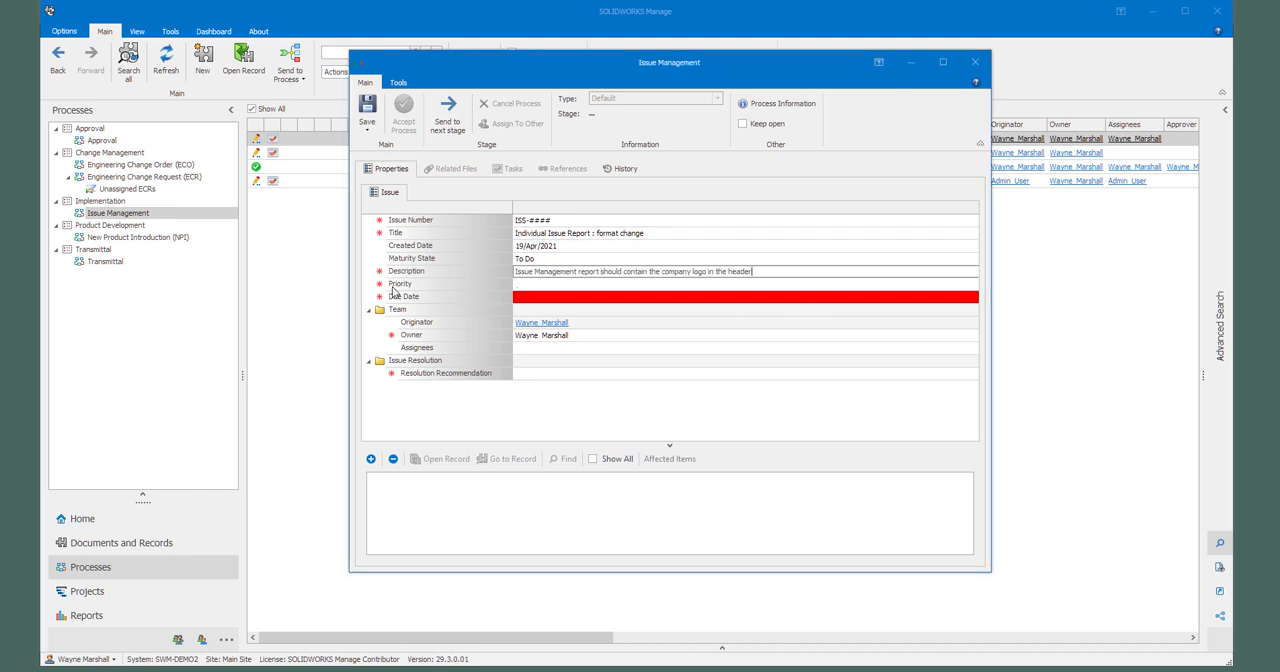
left_click(539, 286)
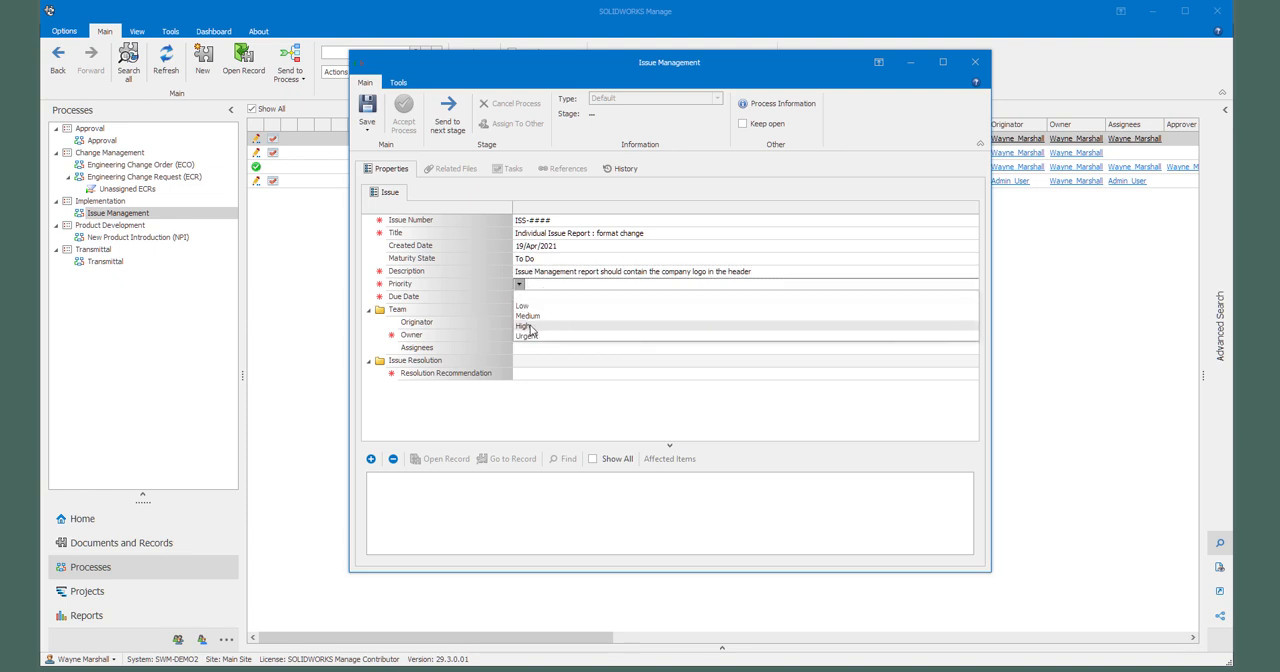
left_click(529, 326)
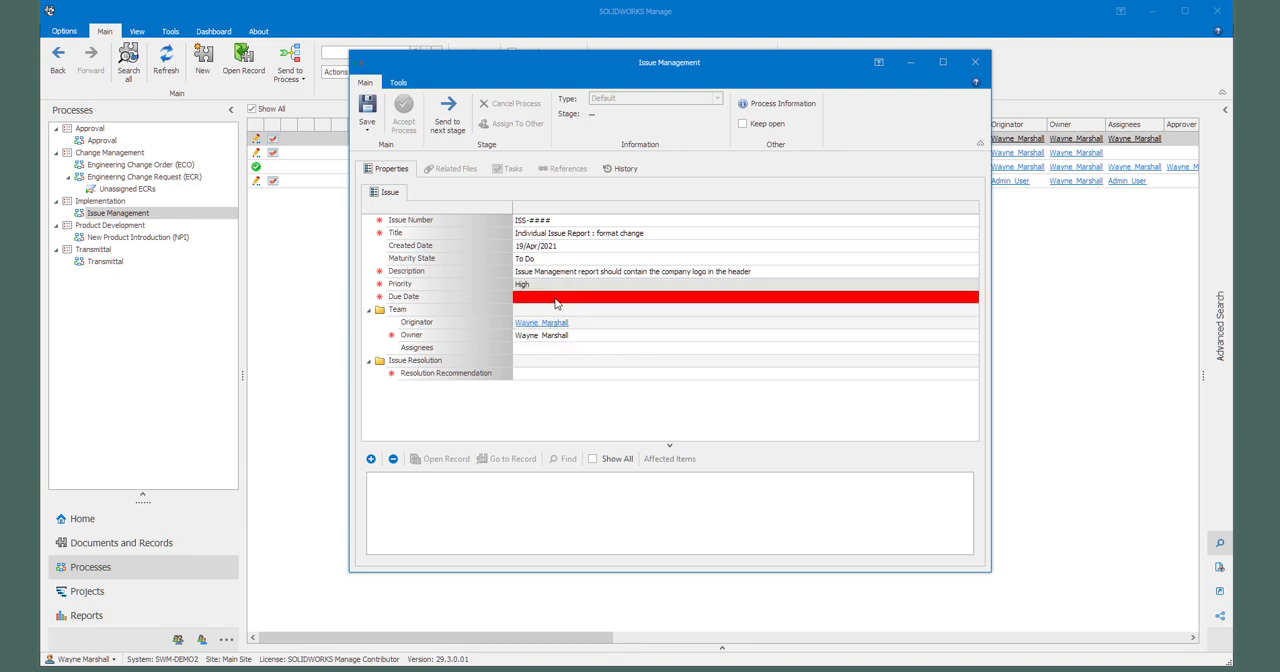
Step: Set the new issue's due date to 23/Apr/2021
left_click(556, 299)
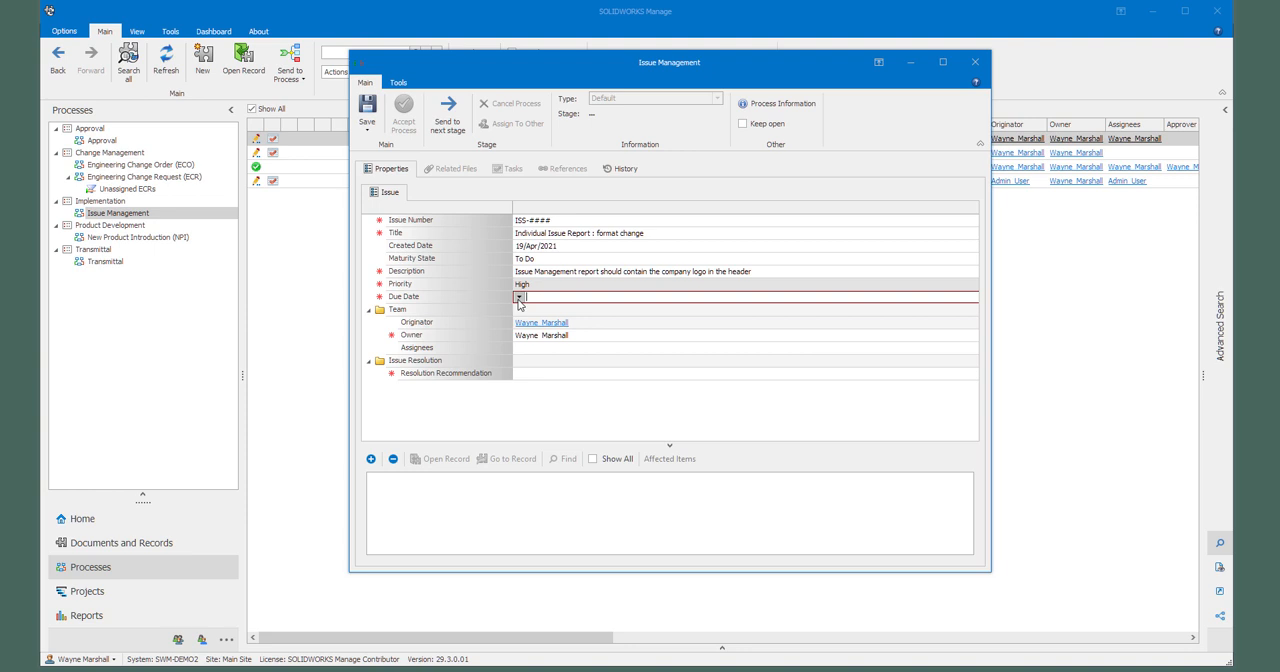
left_click(519, 299)
left_click(613, 414)
left_click(629, 311)
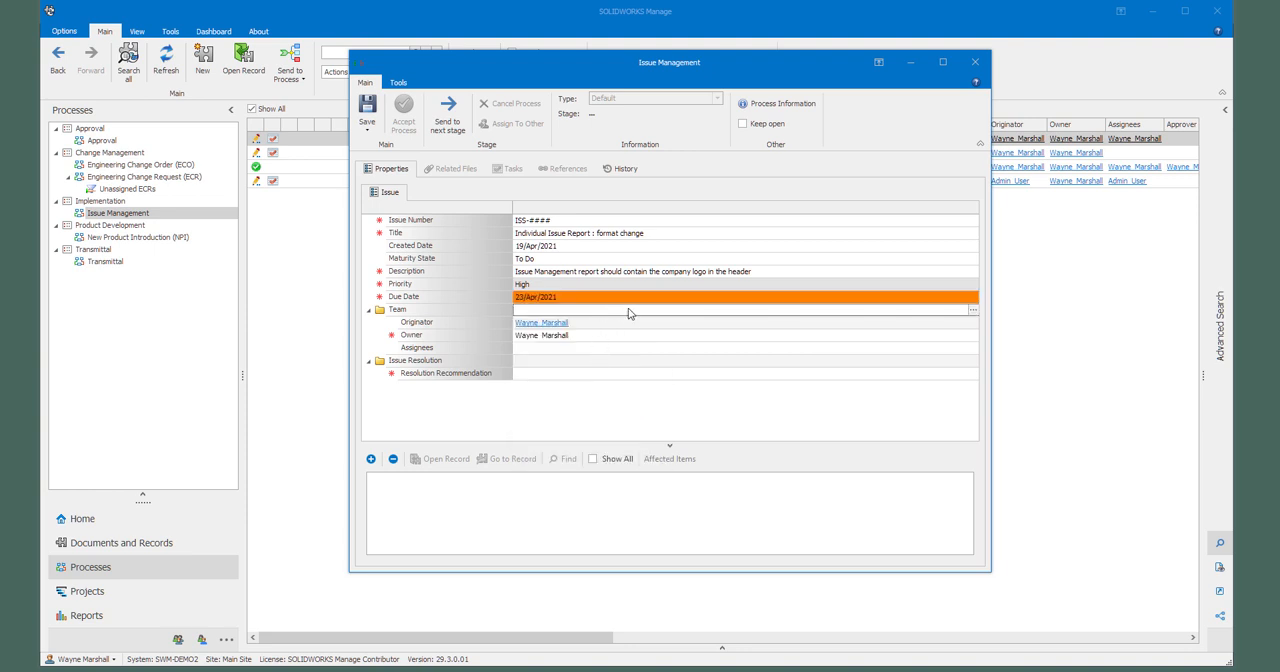
Step: Change the new issue's due date to 19/Apr/2021
left_click(540, 301)
left_click(519, 297)
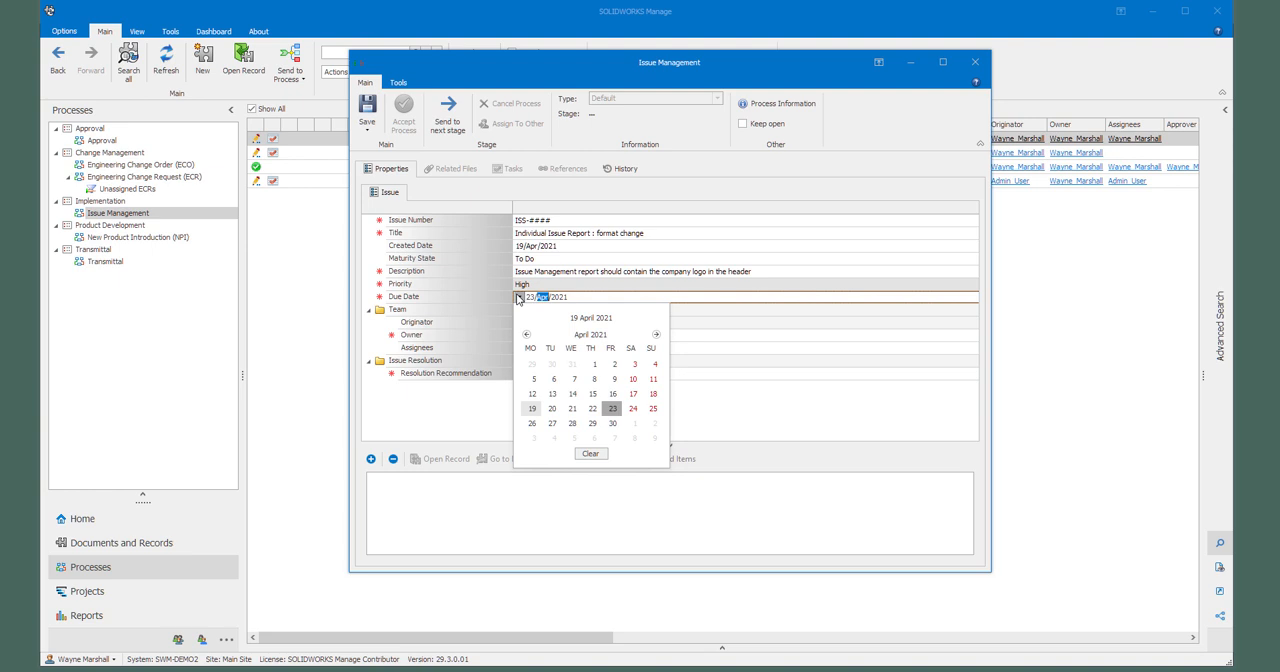
left_click(532, 409)
left_click(669, 362)
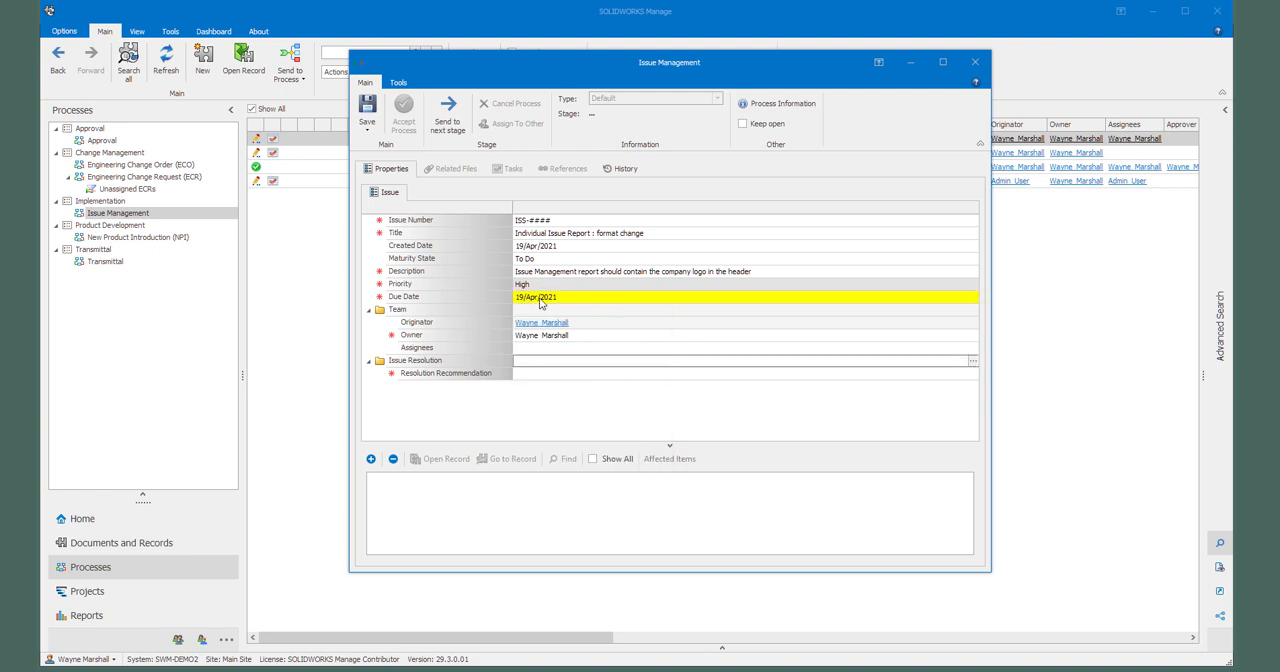
Step: Change the new issue's due date to 07/May/2021
left_click(522, 298)
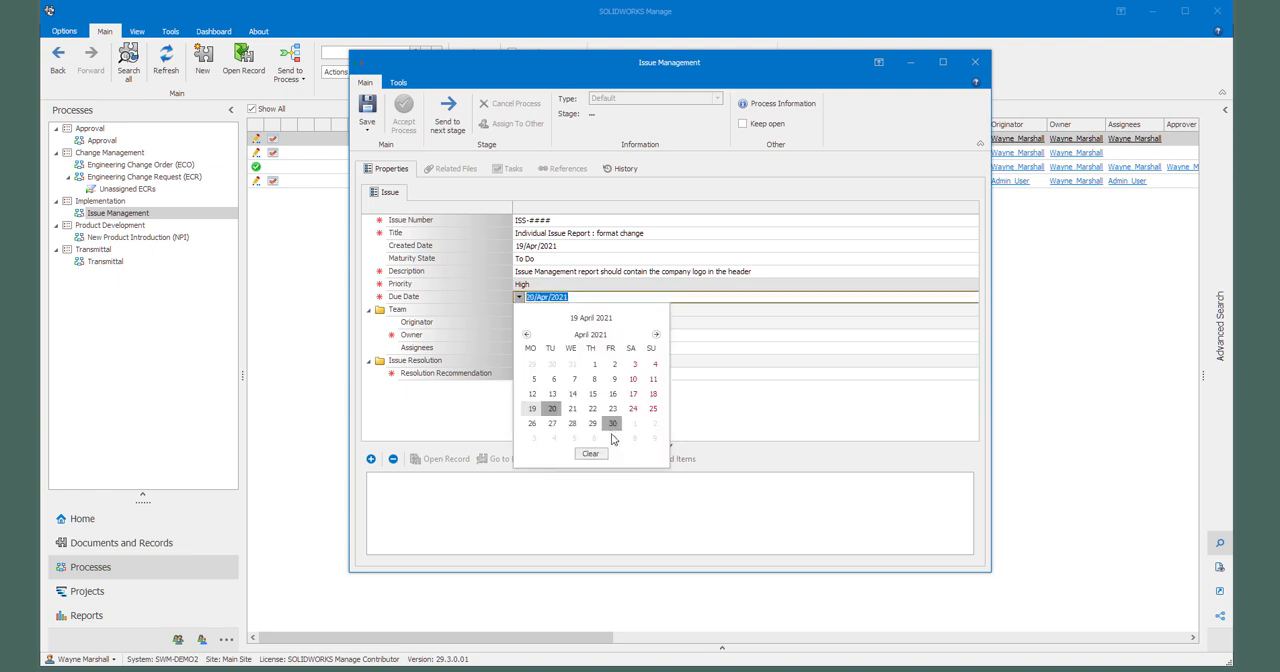
left_click(614, 438)
left_click(611, 365)
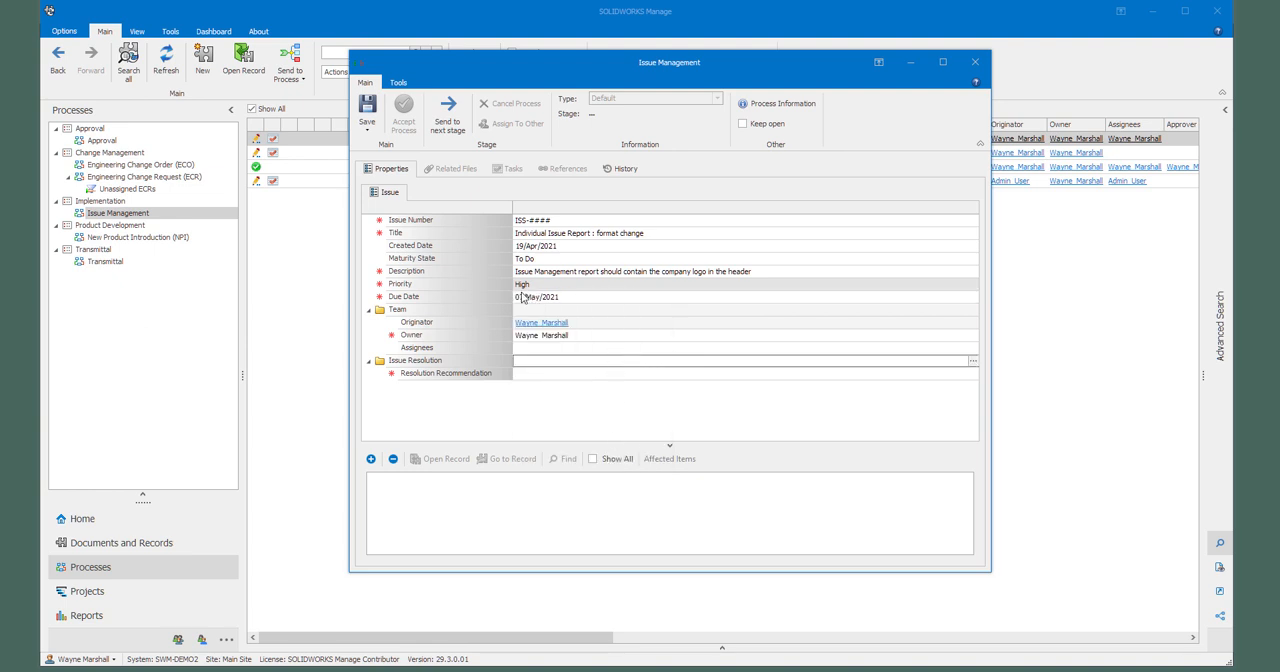
Step: Set the new issue's due date back to 23/Apr/2021
left_click(527, 299)
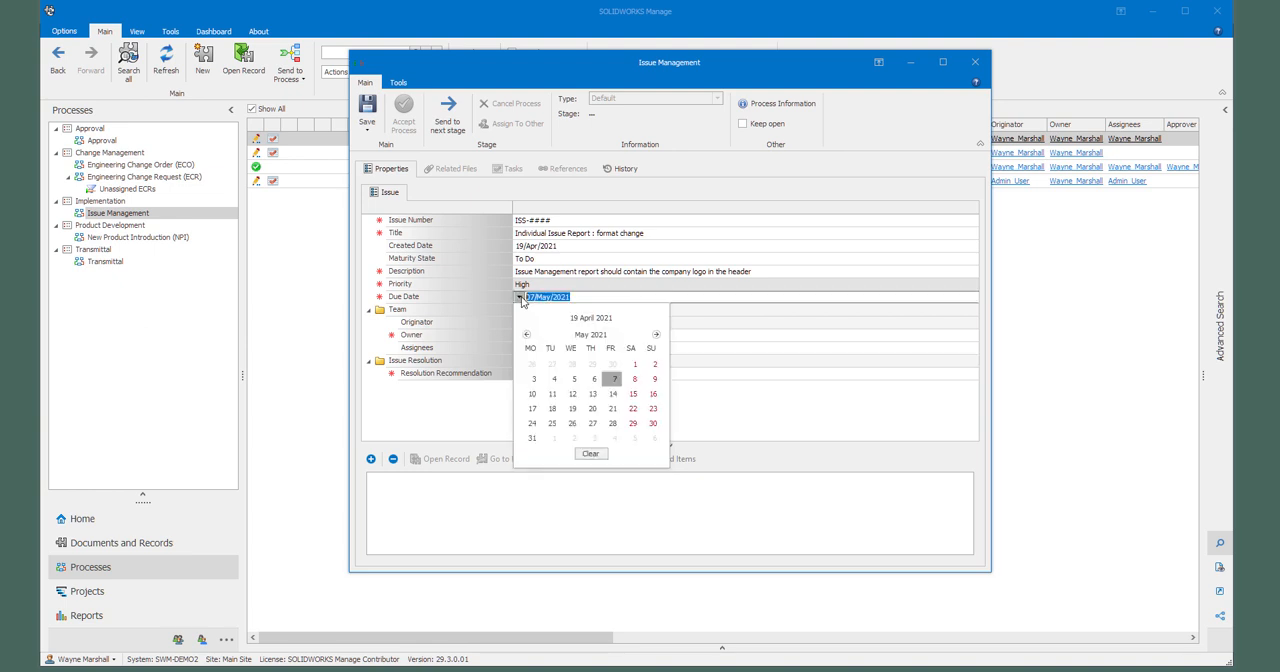
left_click(526, 334)
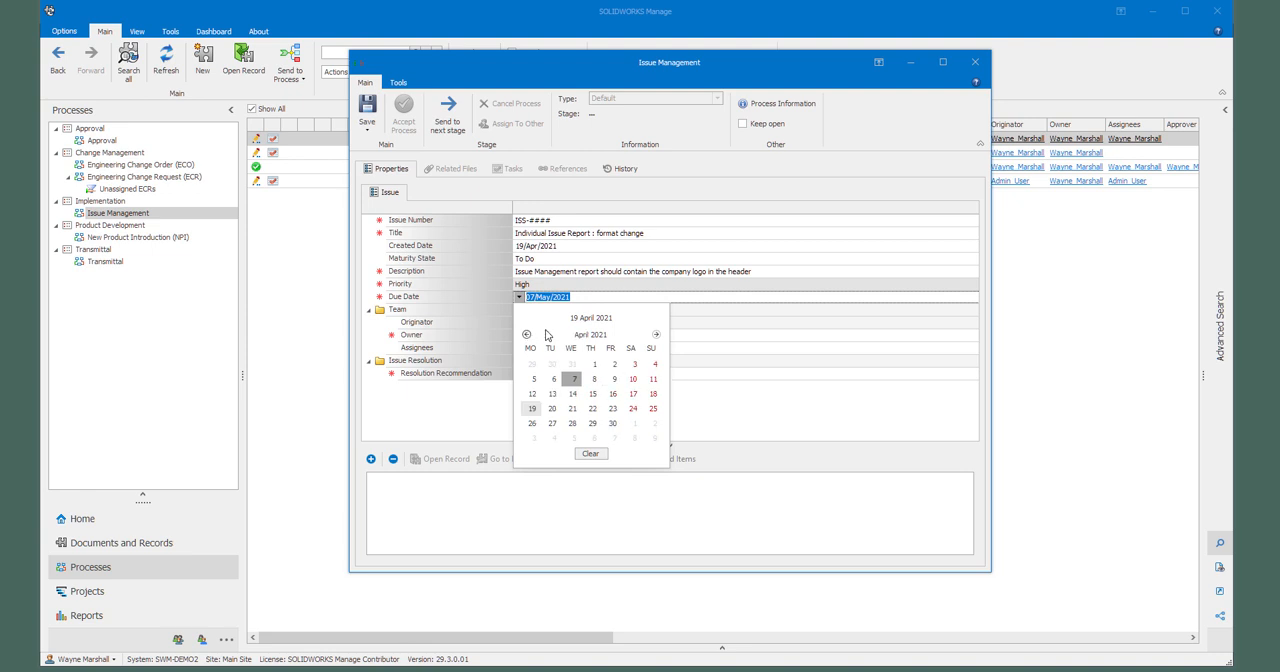
left_click(612, 408)
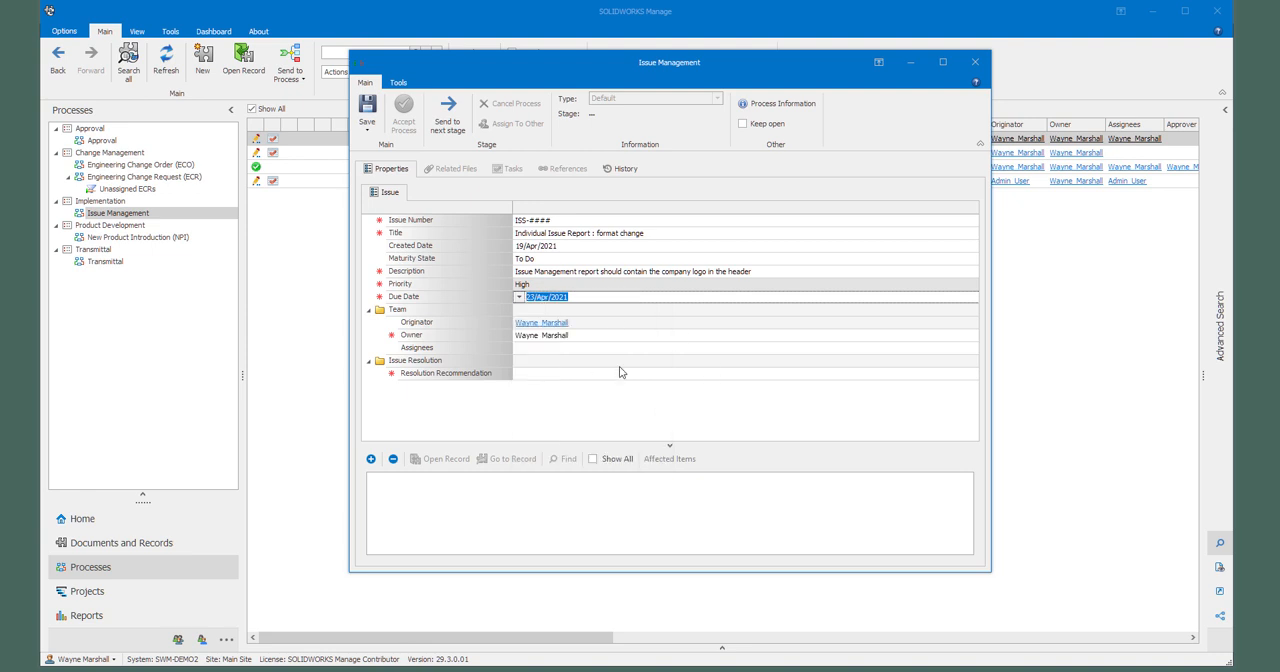
left_click(598, 323)
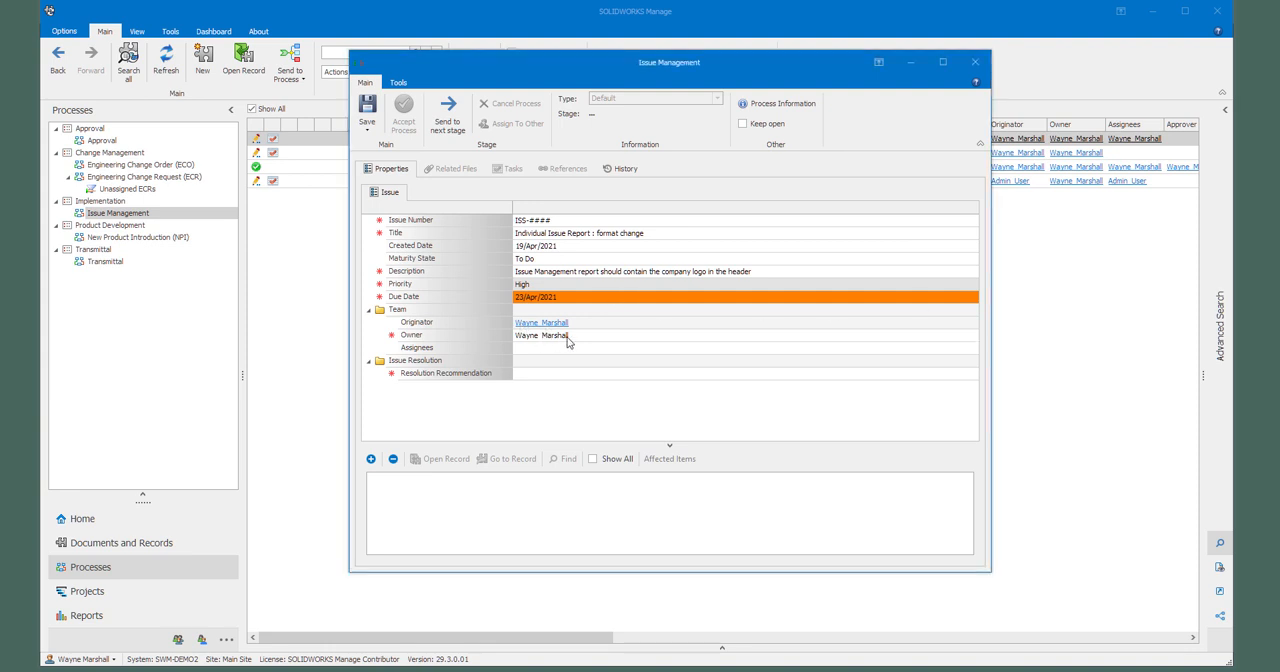
Step: Look through the organisation's people for the issue's Owner and keep the preselected Professional Services (PDM) Manager
left_click(584, 341)
left_click(973, 336)
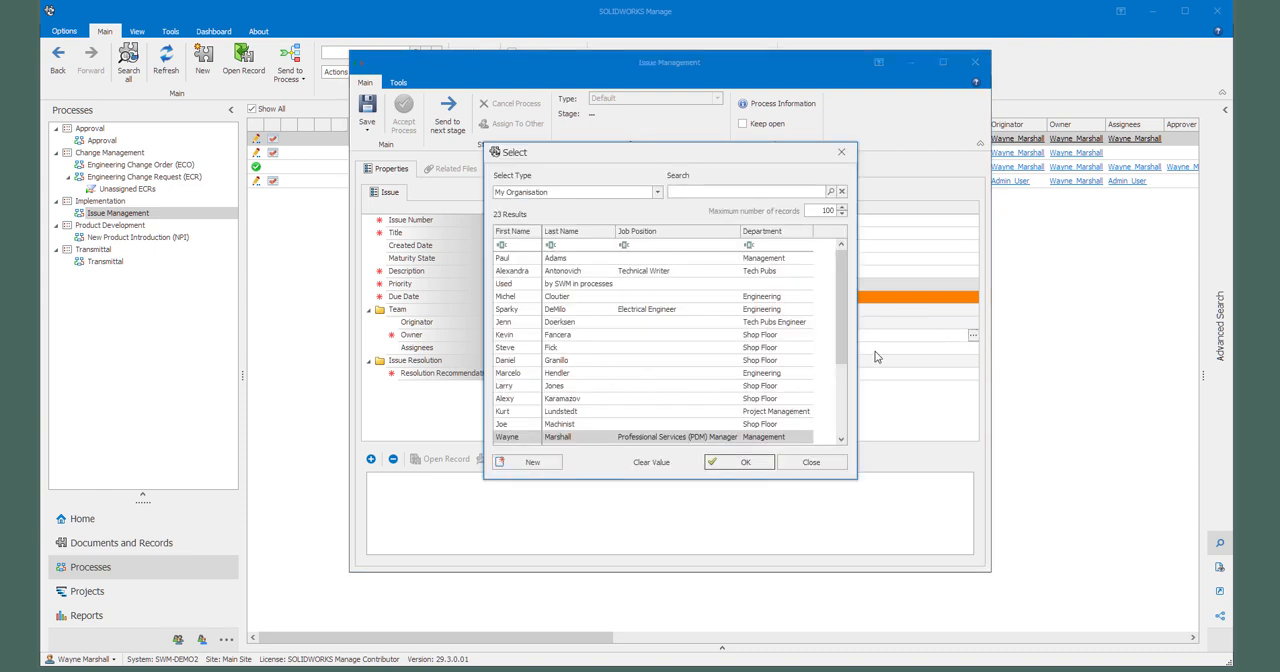
left_click_drag(840, 348, 839, 292)
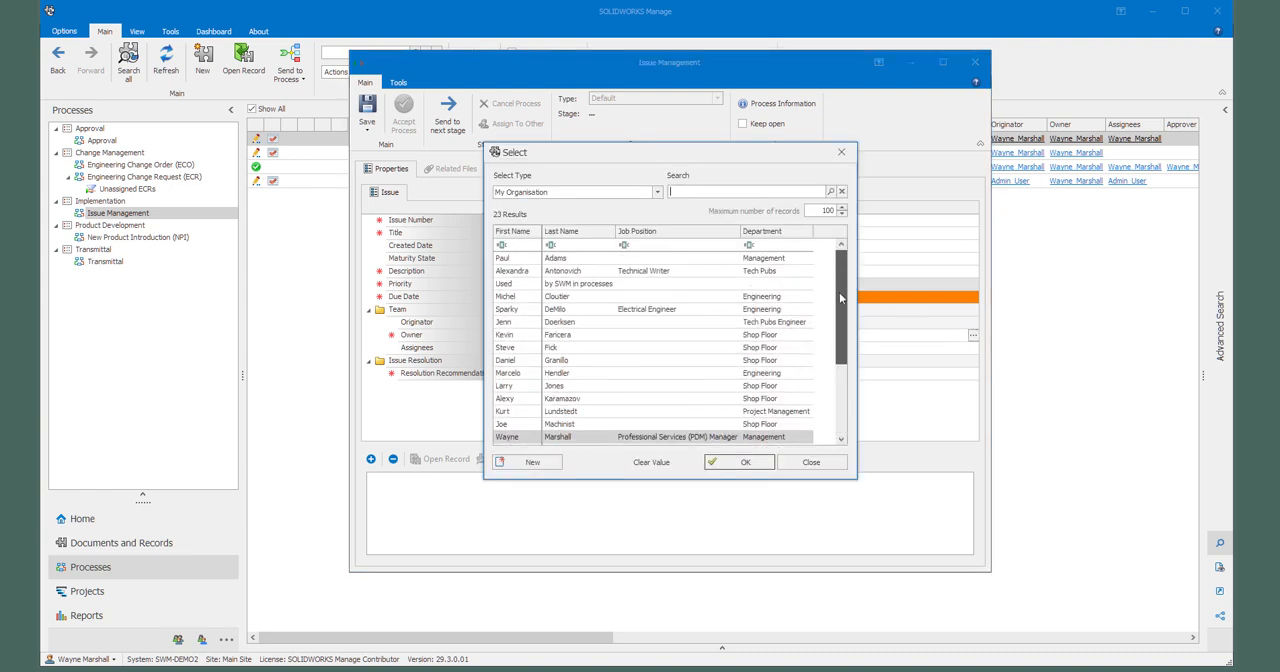
left_click(754, 462)
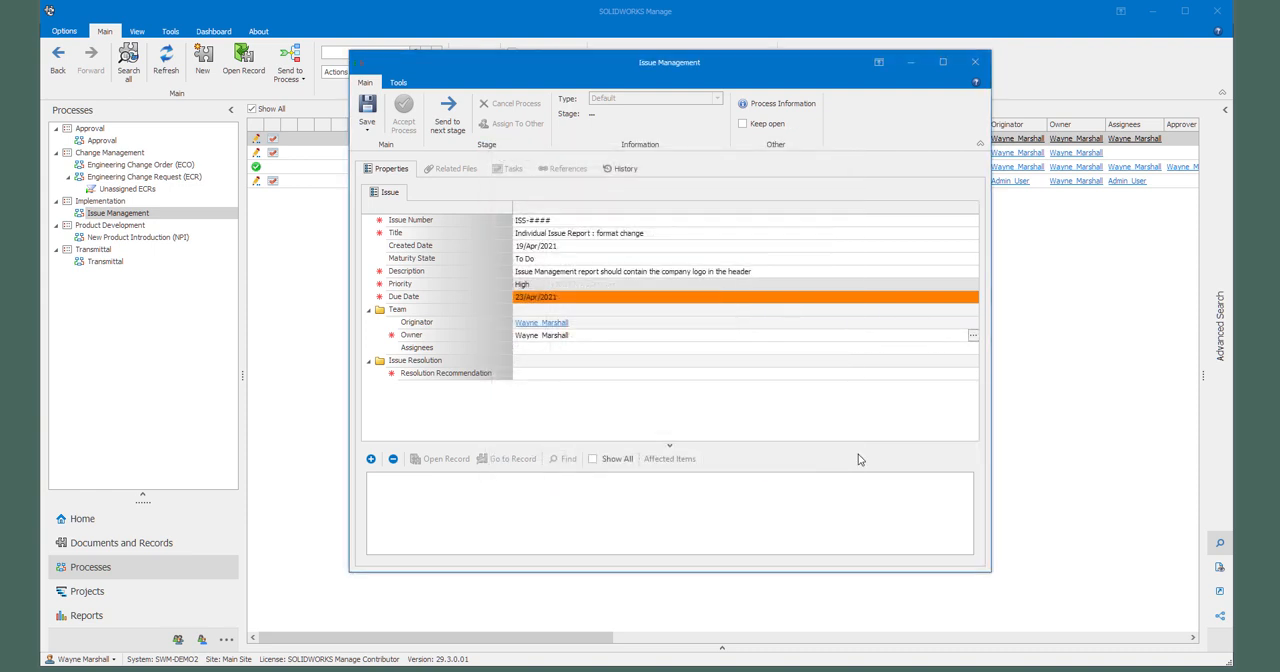
Step: Add the Professional Services (PDM) Manager from the organisation as the issue's assignee
left_click(520, 350)
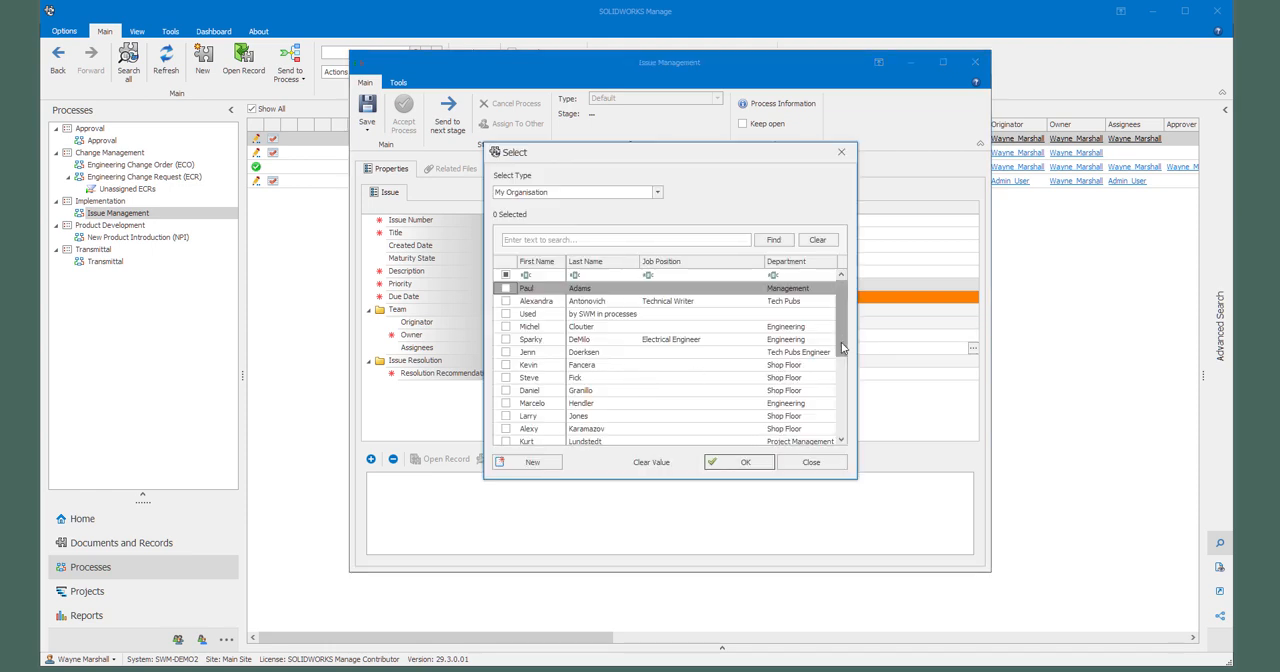
left_click_drag(840, 330, 838, 400)
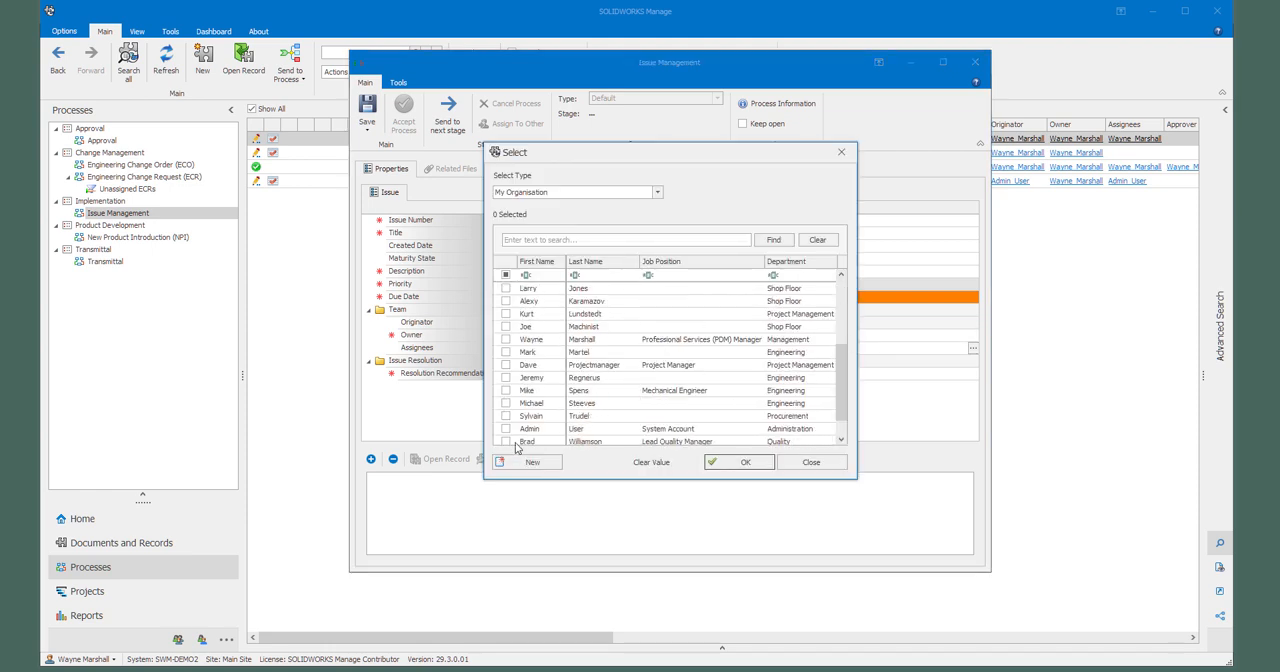
left_click(506, 339)
left_click(740, 462)
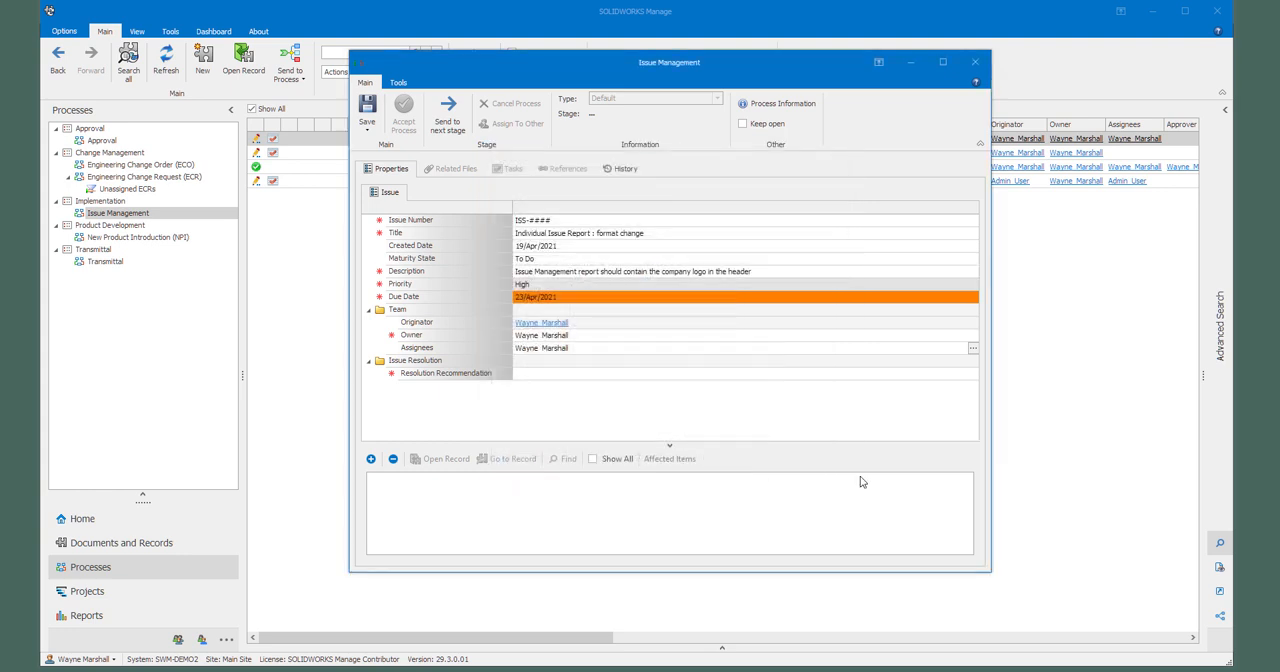
Step: Recommend placing the logo at the Issue Number's position and moving the number below the report name, pipe-separated from the title; save and close the issue
left_click(538, 374)
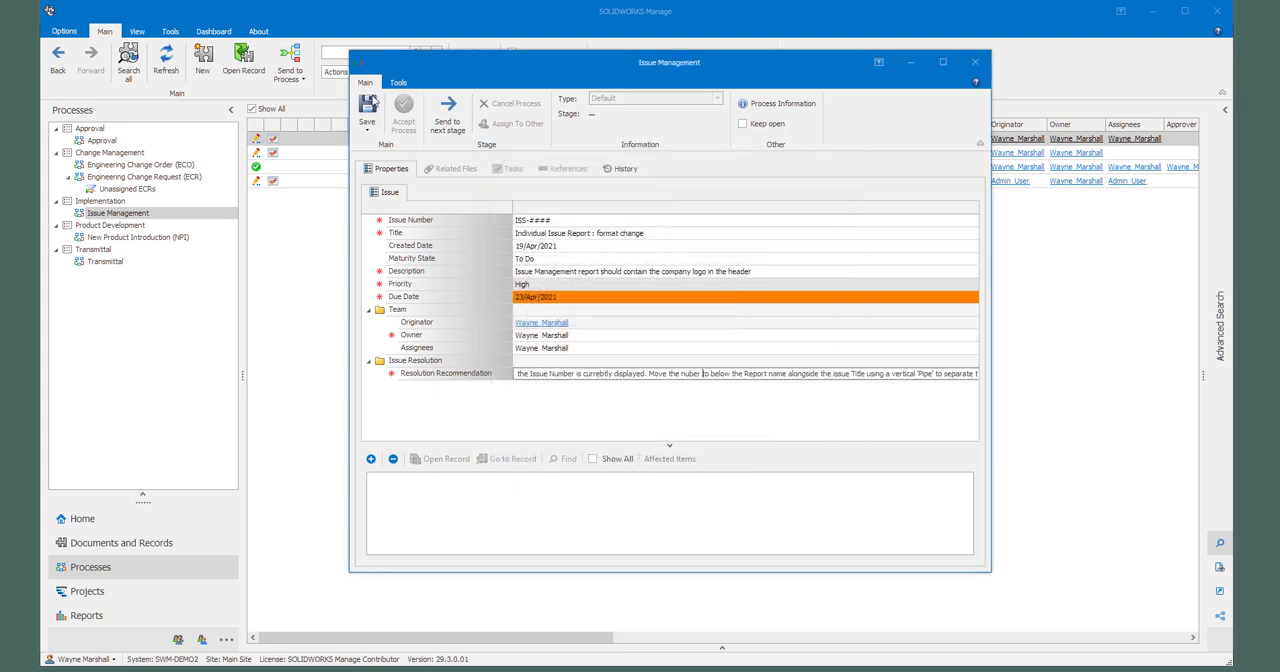
left_click(367, 105)
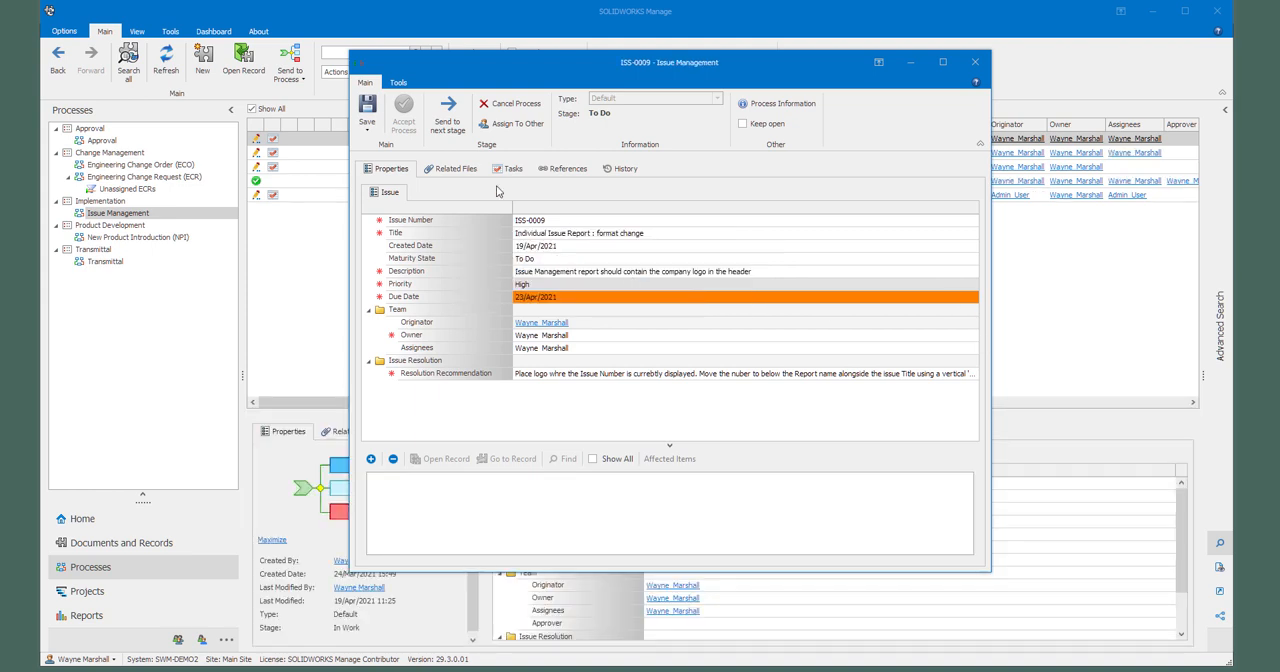
left_click(975, 62)
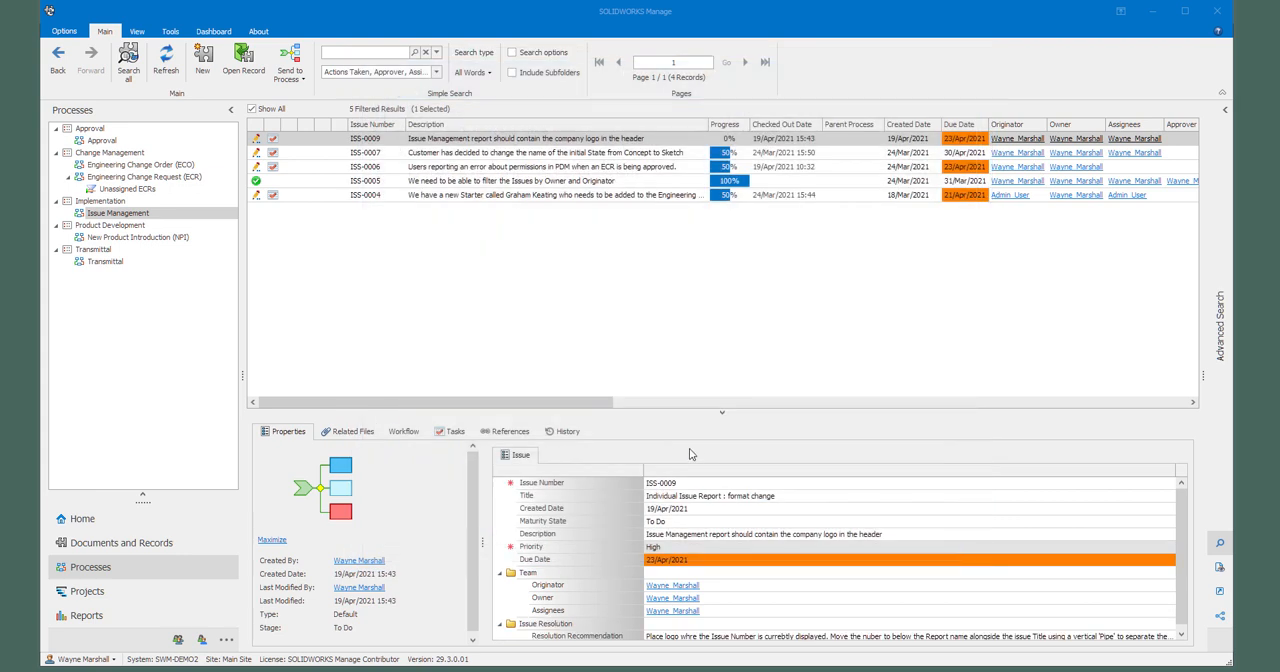
Step: Examine the workflow diagram of issue ISS-0009, including its stages and the return path from the resolved decision
left_click(405, 432)
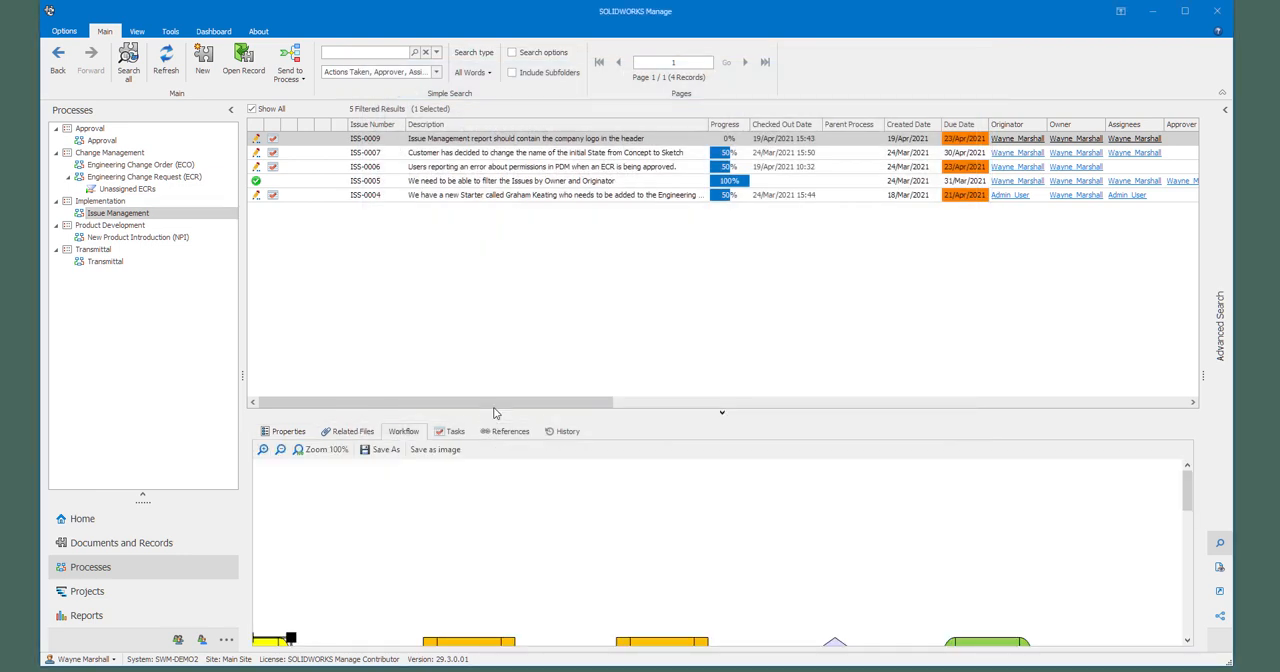
left_click_drag(492, 412, 494, 355)
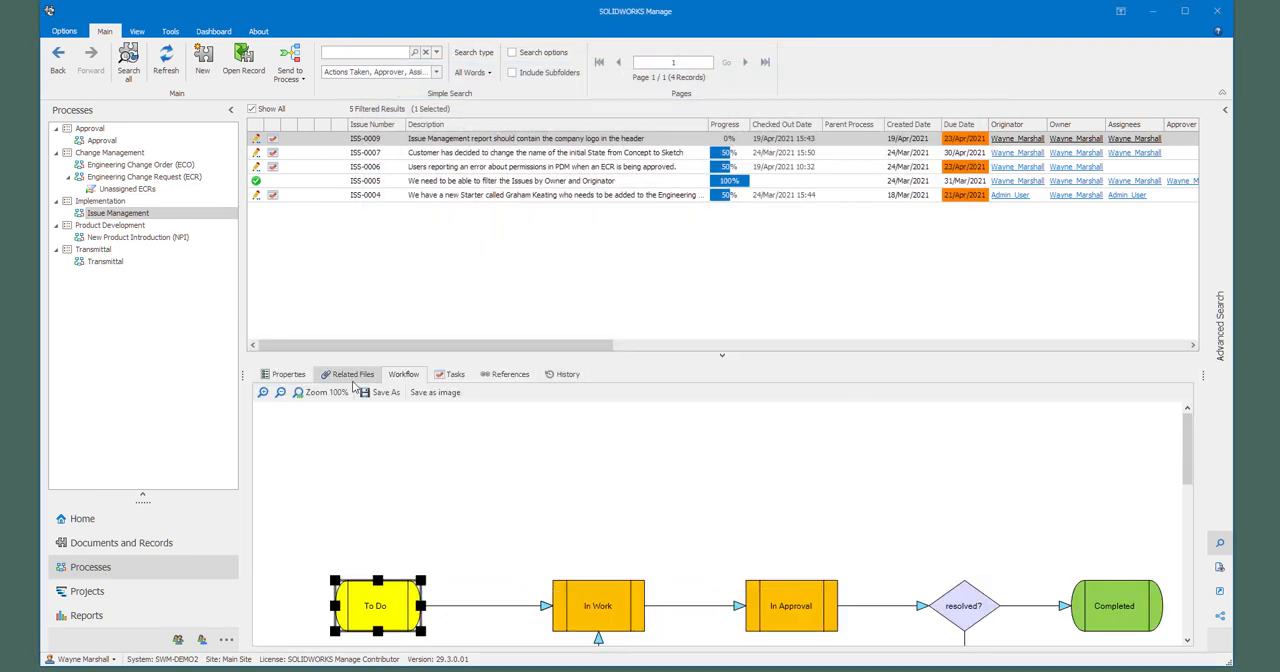
left_click(280, 392)
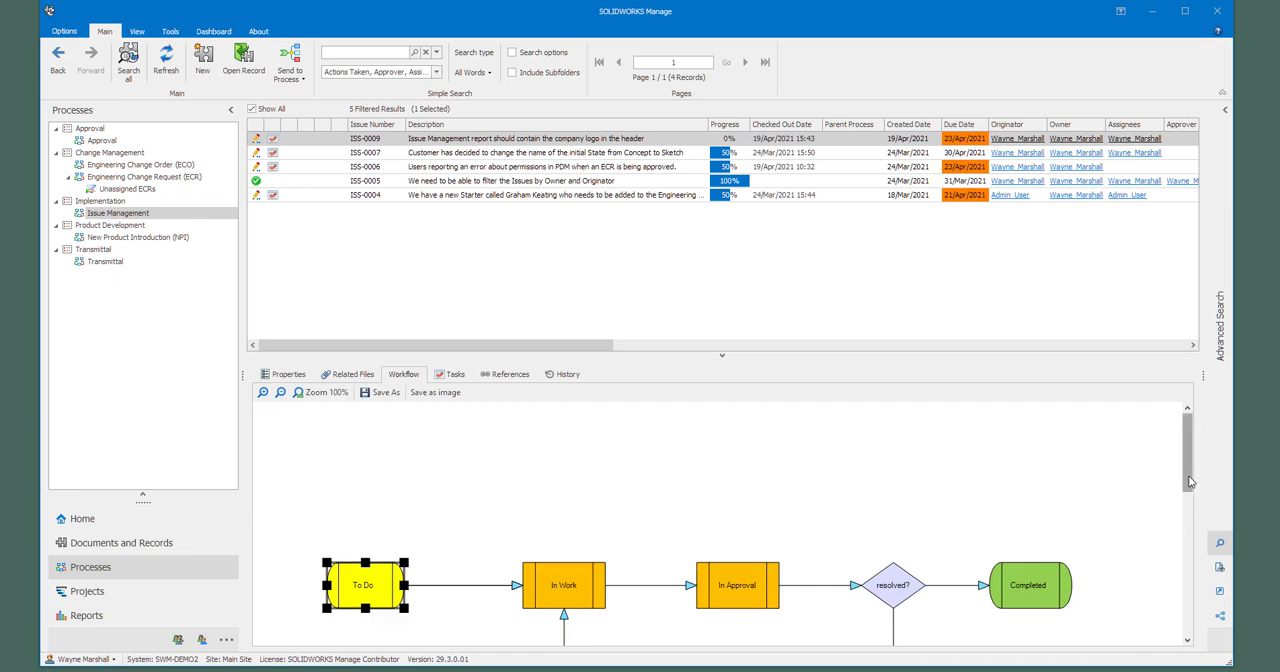
left_click_drag(1189, 479, 1189, 513)
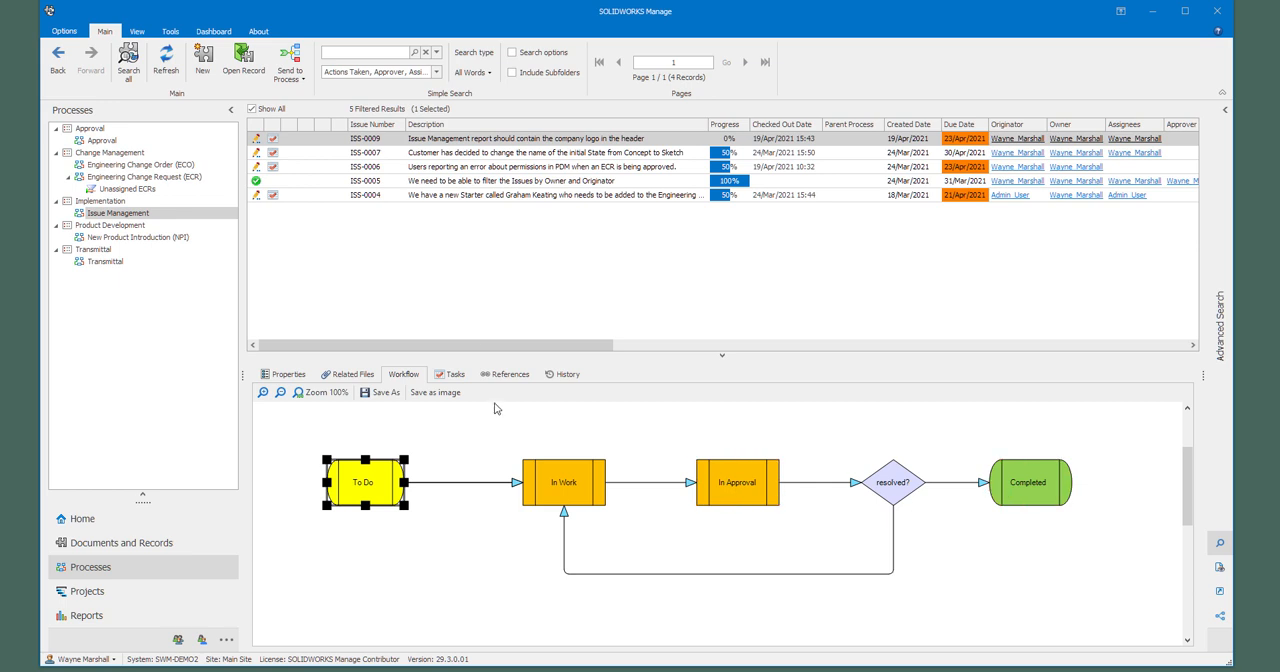
Step: Review the tasks generated for issue ISS-0009 and its properties
left_click(452, 374)
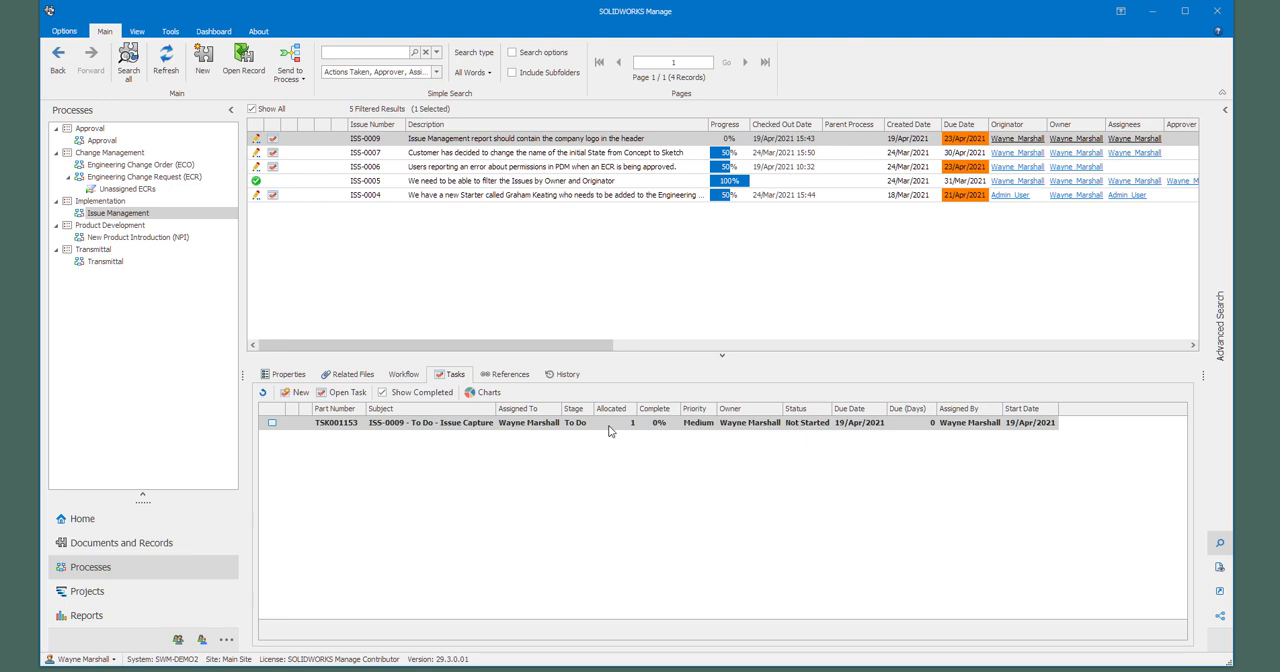
left_click_drag(495, 412, 522, 412)
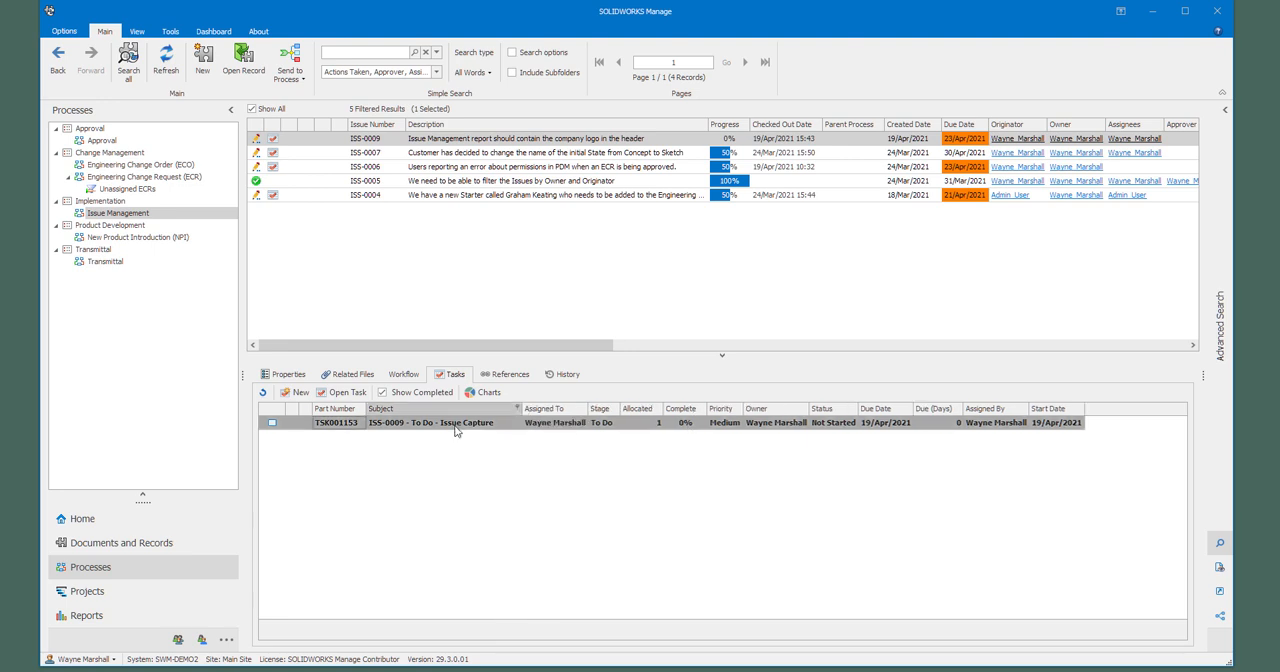
left_click(284, 374)
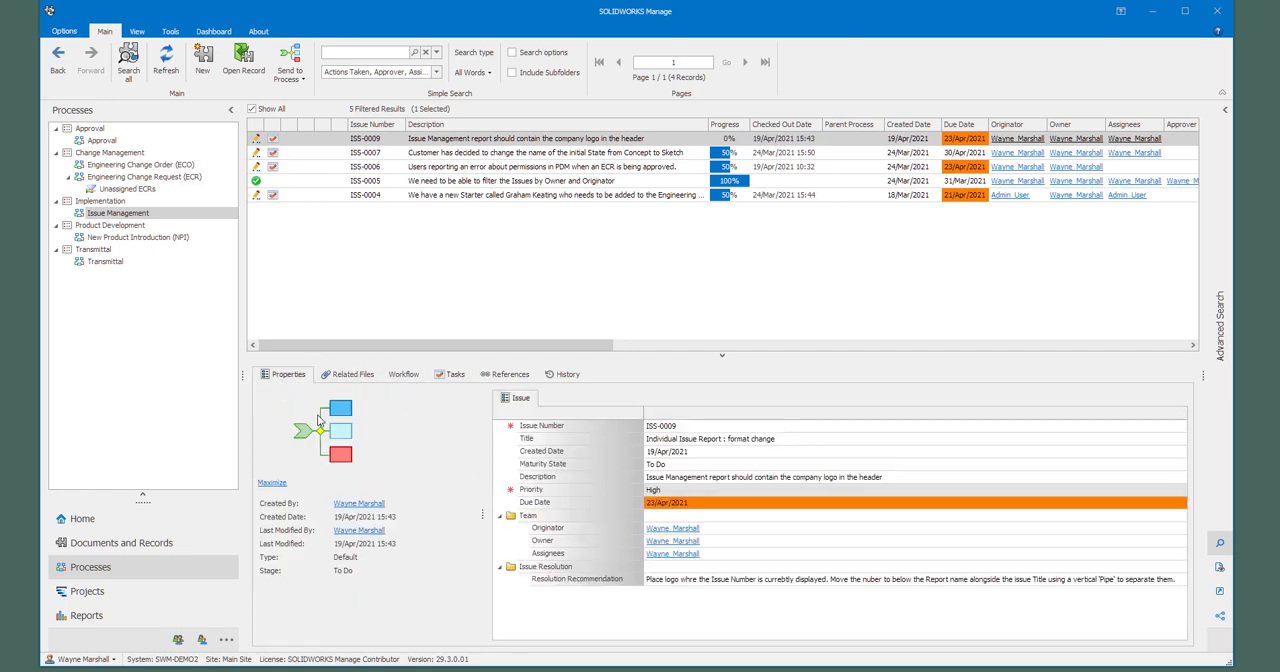
Step: Send issue ISS-0009 to its next workflow stage and confirm the move
double_click(490, 139)
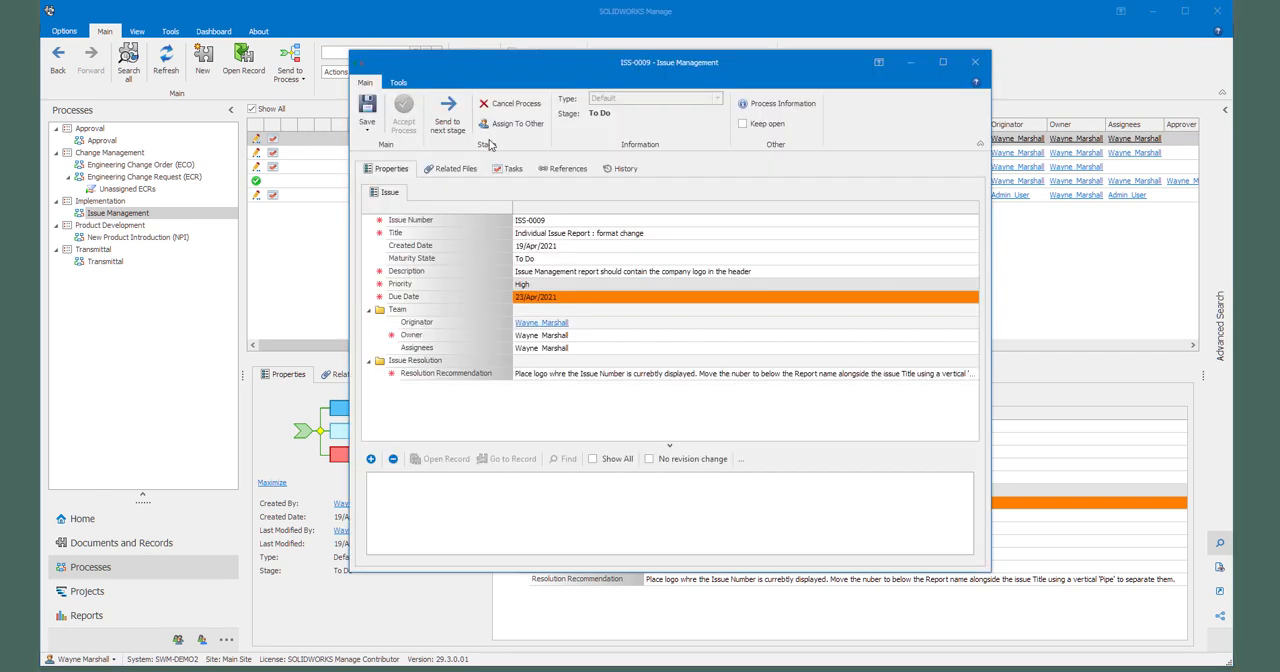
left_click(449, 108)
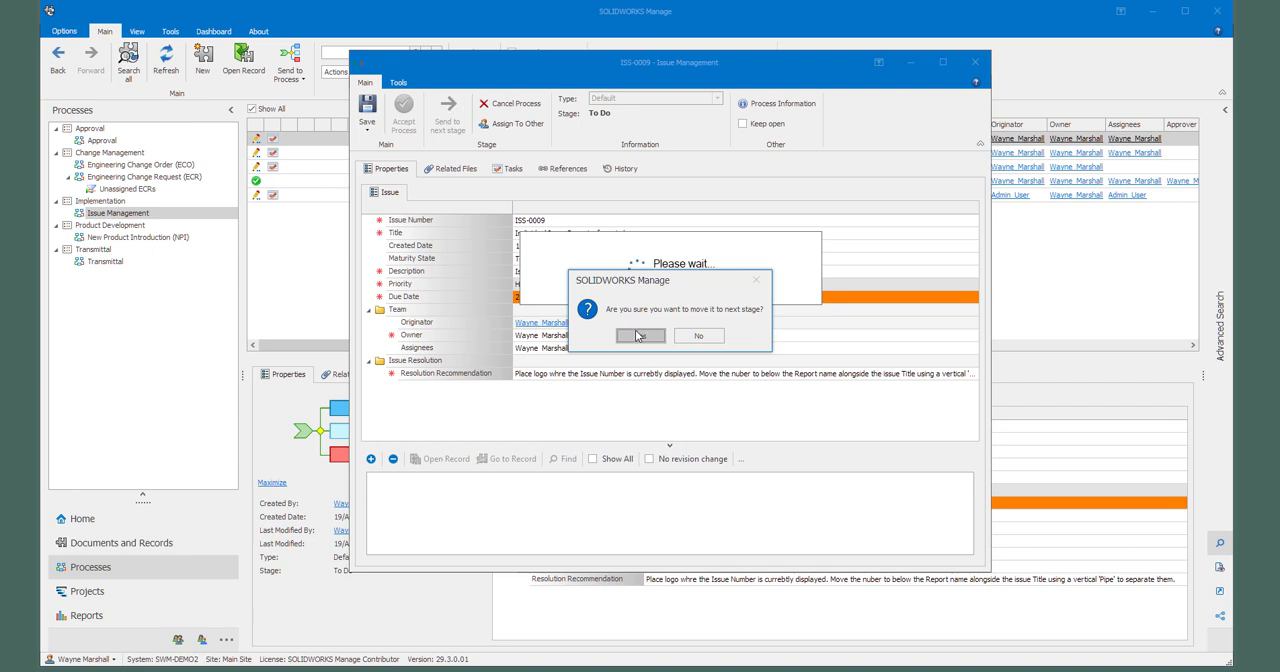
left_click(638, 335)
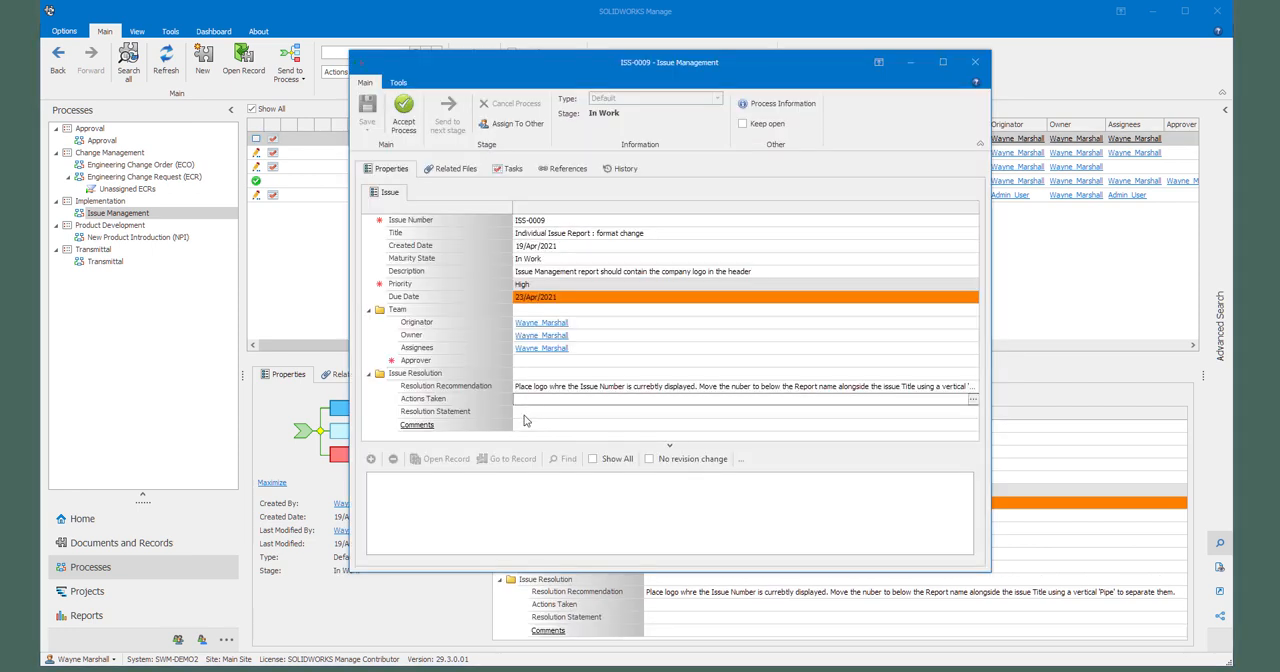
Step: Check the Resolution Statement and Comments fields of ISS-0009 and accept the process at the In Work stage
left_click(527, 412)
left_click(522, 426)
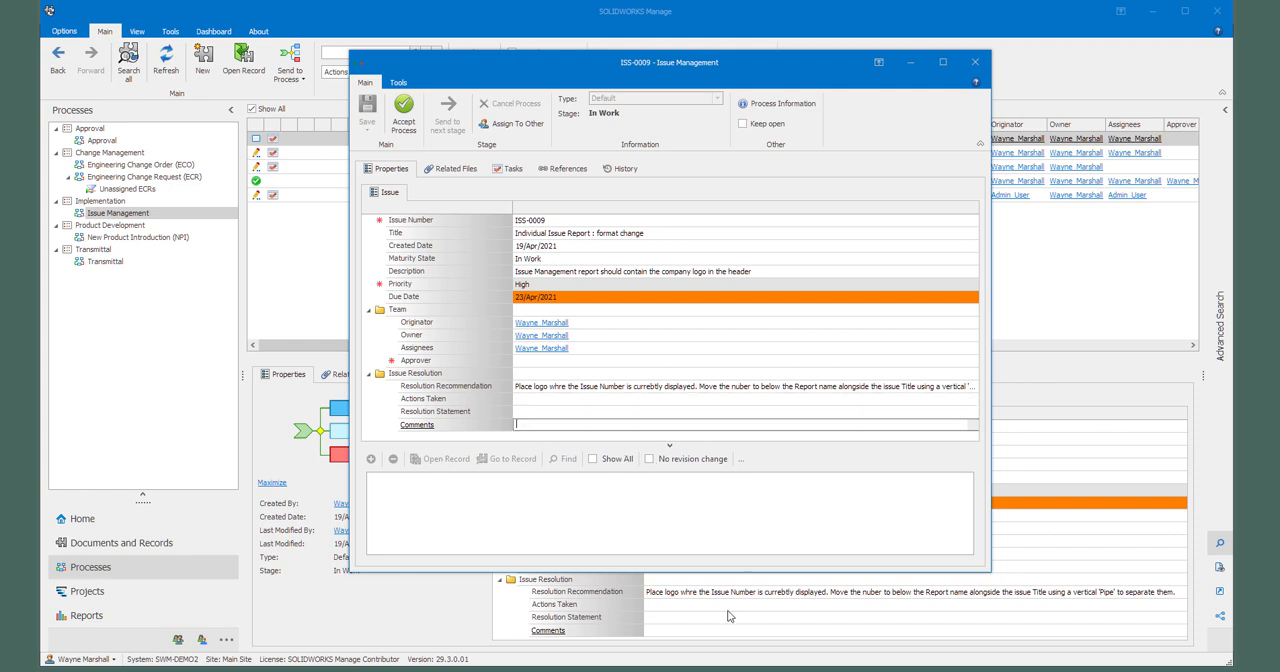
left_click(403, 112)
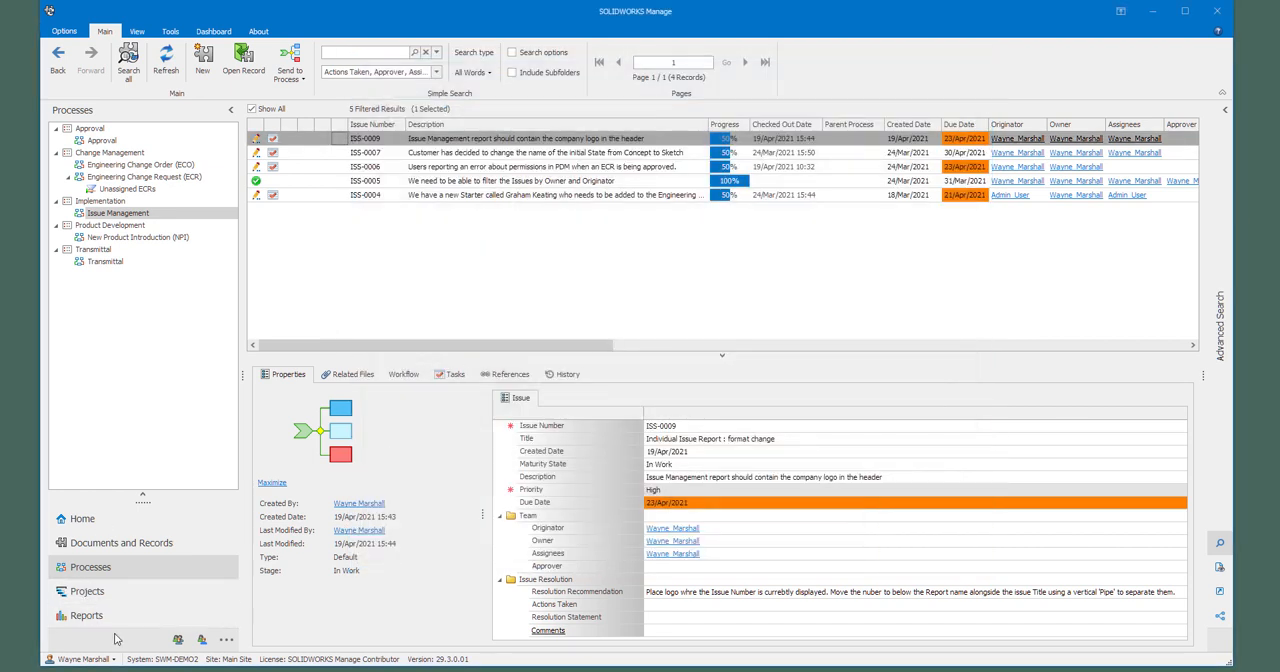
Step: Open the Issue Managememnt report for editing from the Reports page of the Issue Management process configuration
right_click(152, 216)
left_click(190, 361)
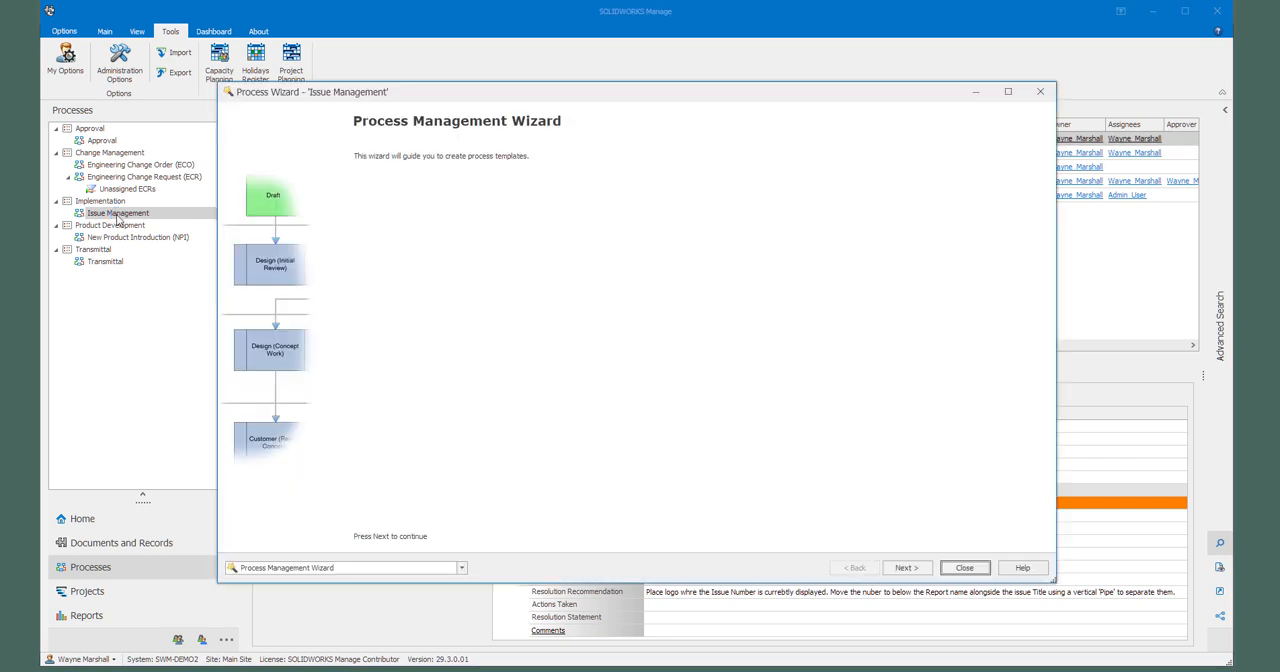
left_click(462, 568)
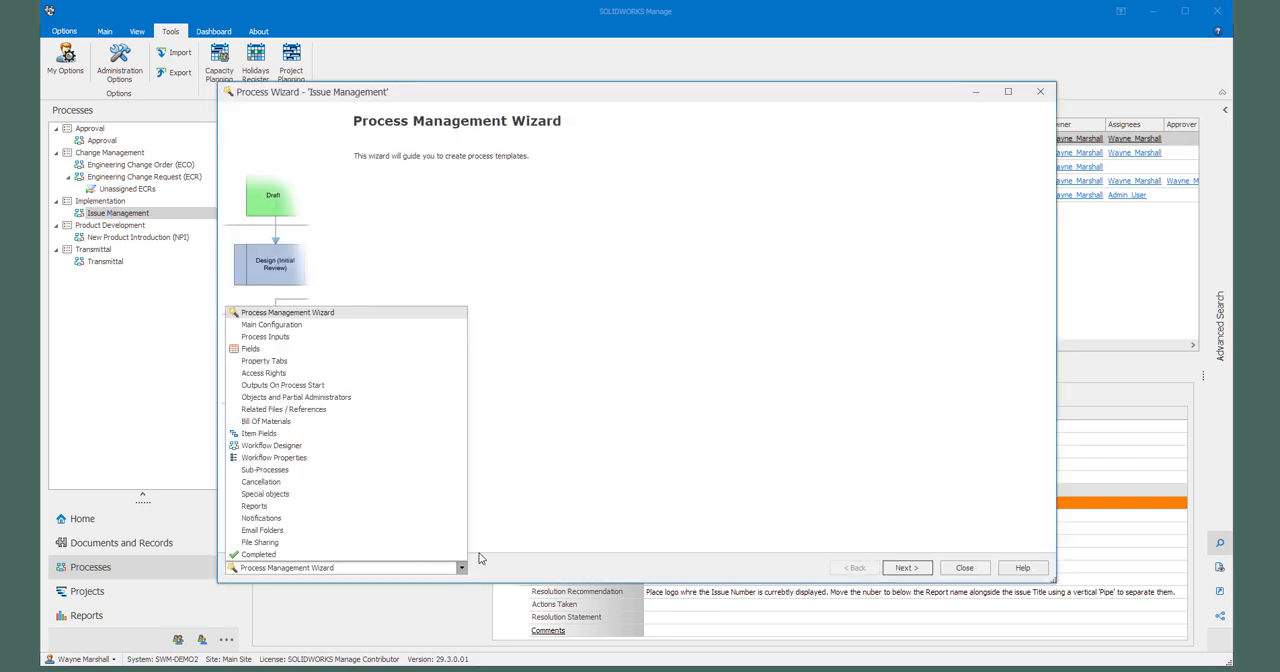
left_click(300, 508)
left_click(268, 262)
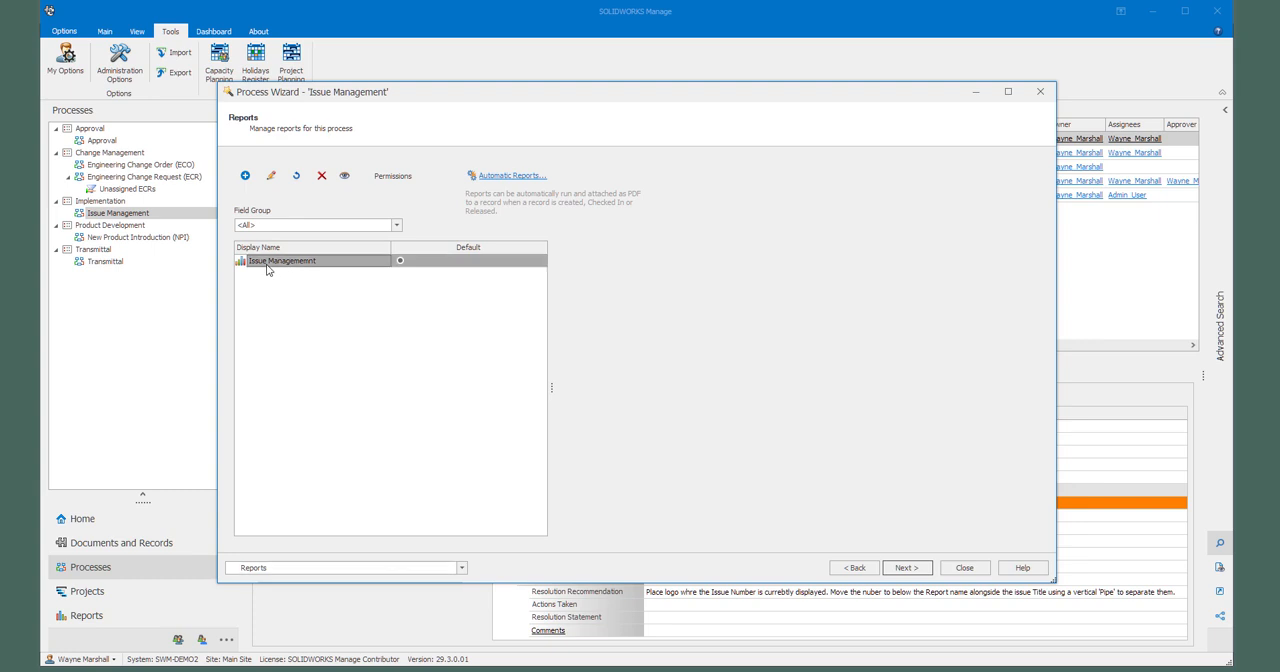
left_click(272, 178)
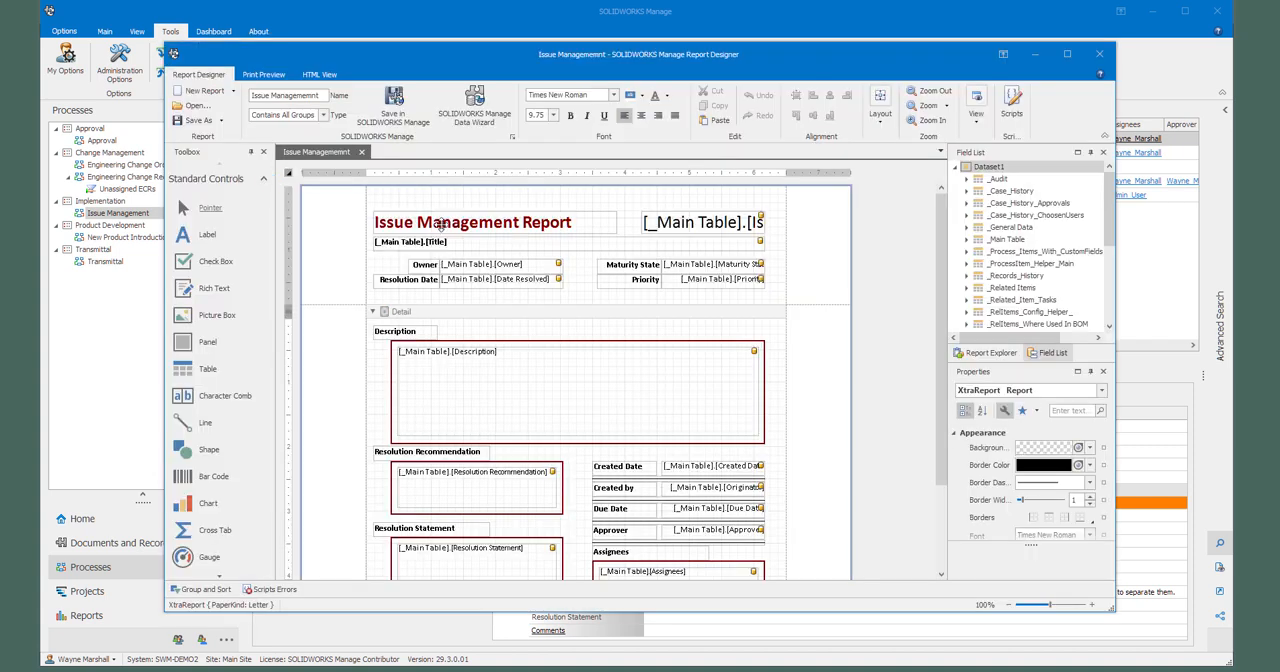
Step: Rearrange the report header: narrow the Title field, move the Issue Number field beside it and put the logo picture in the number's former place
left_click(435, 244)
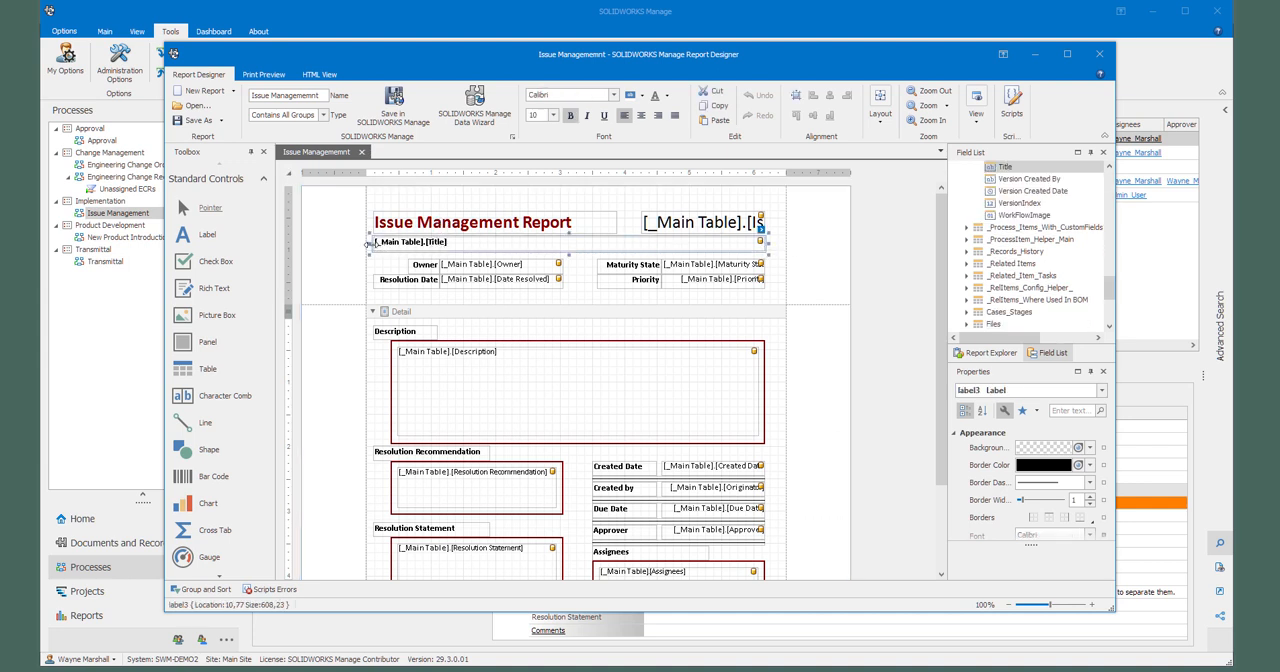
left_click_drag(373, 245, 497, 245)
left_click_drag(676, 218, 416, 244)
left_click(913, 444)
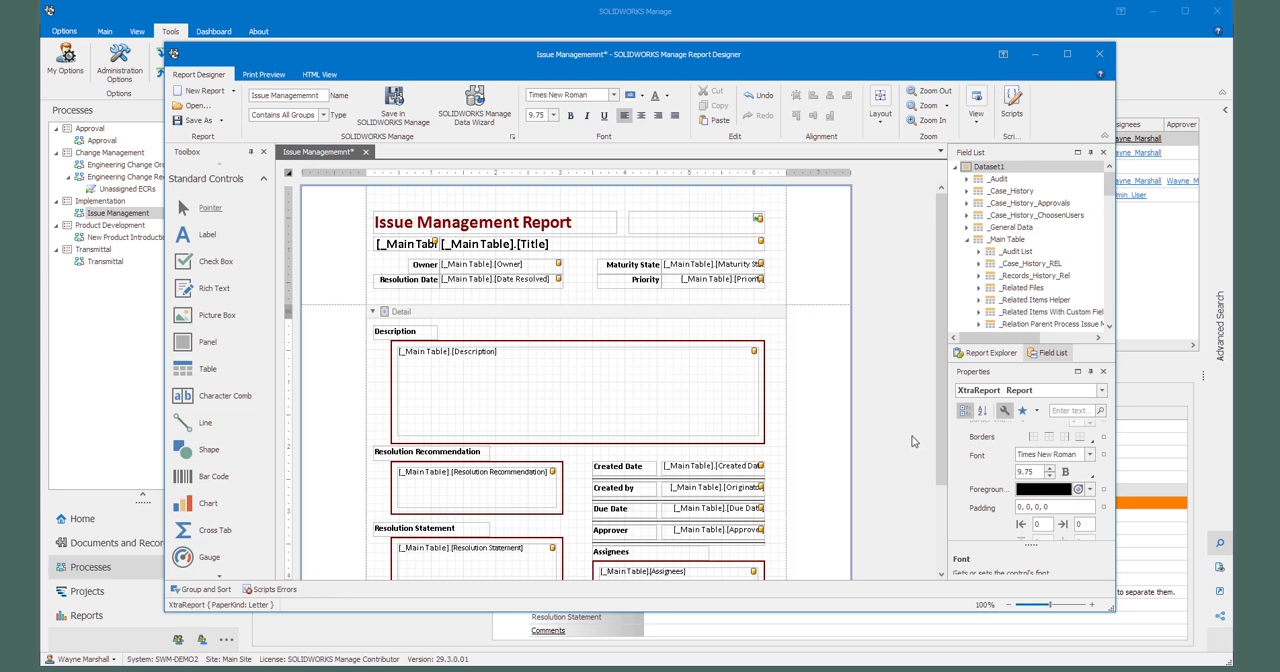
Step: Save the modified report in SOLIDWORKS Manage and close the report designer and the process configuration
left_click(397, 101)
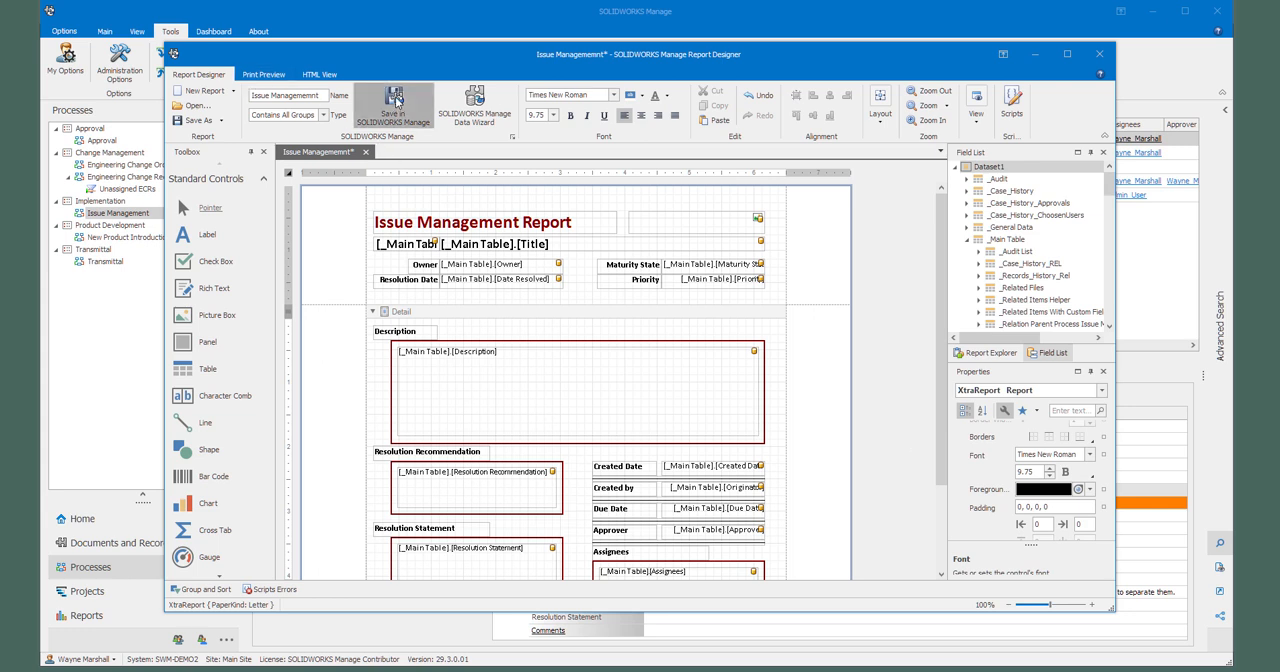
left_click(1105, 60)
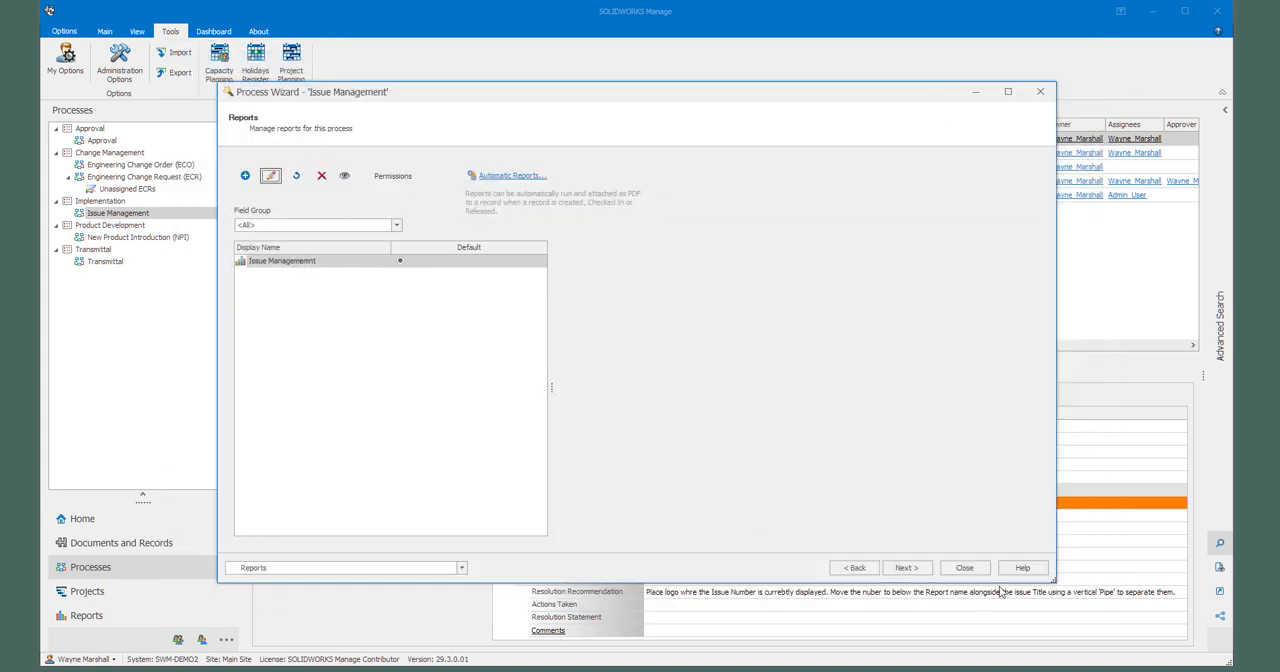
left_click(964, 567)
left_click(606, 357)
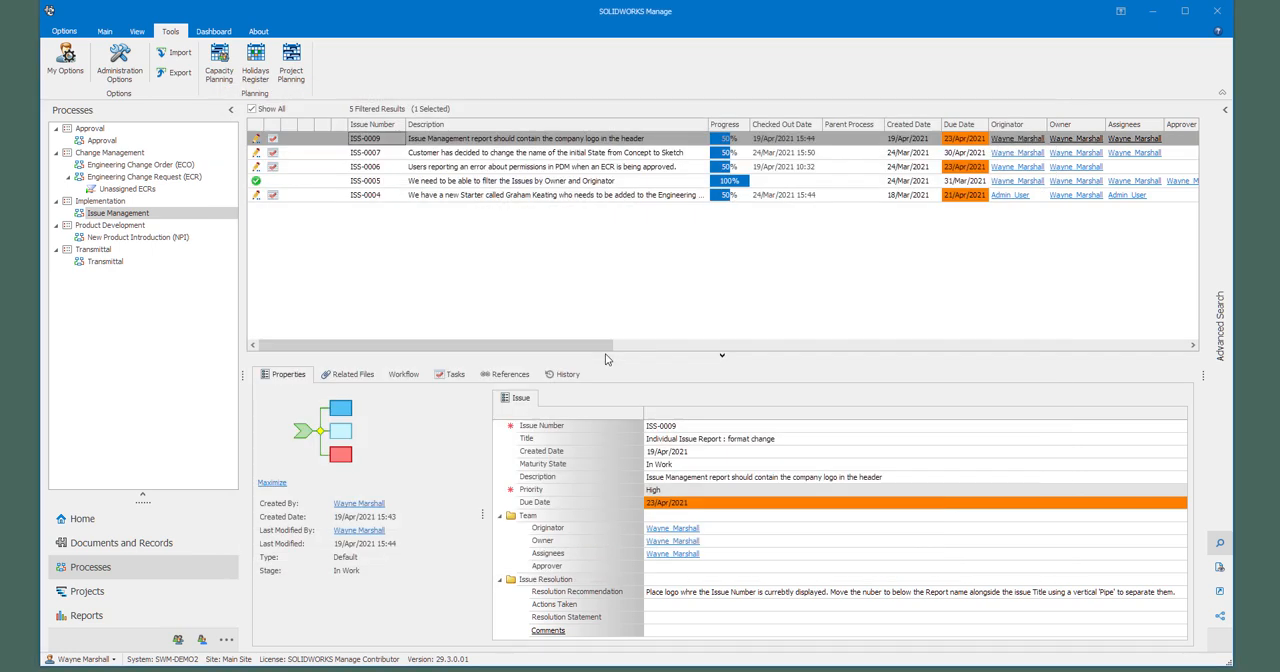
Step: Preview the Issue Managememnt report for ISS-0009 to check the new header layout, and close the preview and report dialog
right_click(478, 140)
left_click(522, 262)
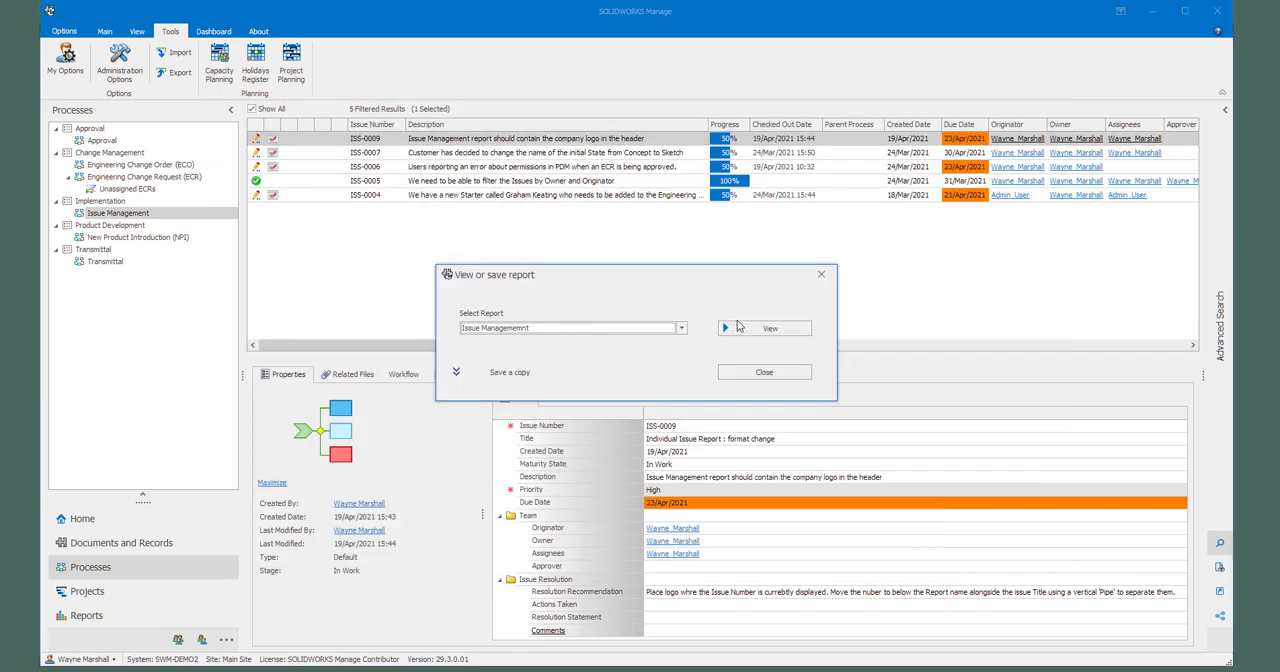
left_click(753, 330)
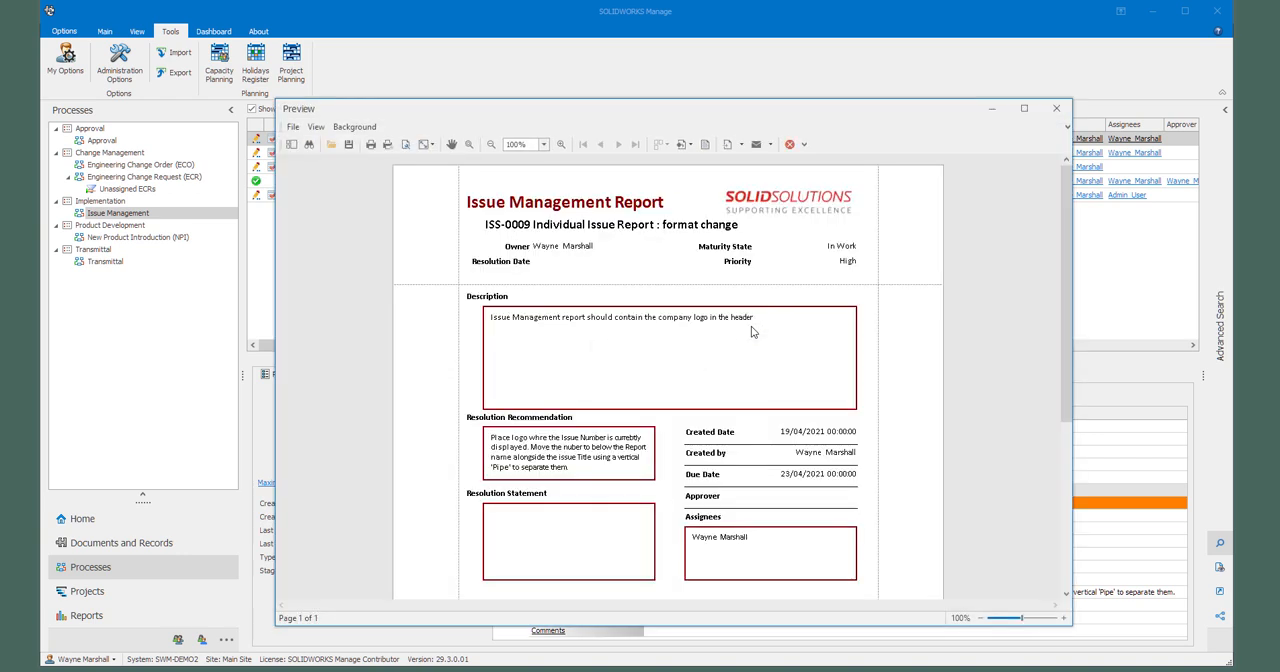
left_click(1056, 108)
left_click(792, 379)
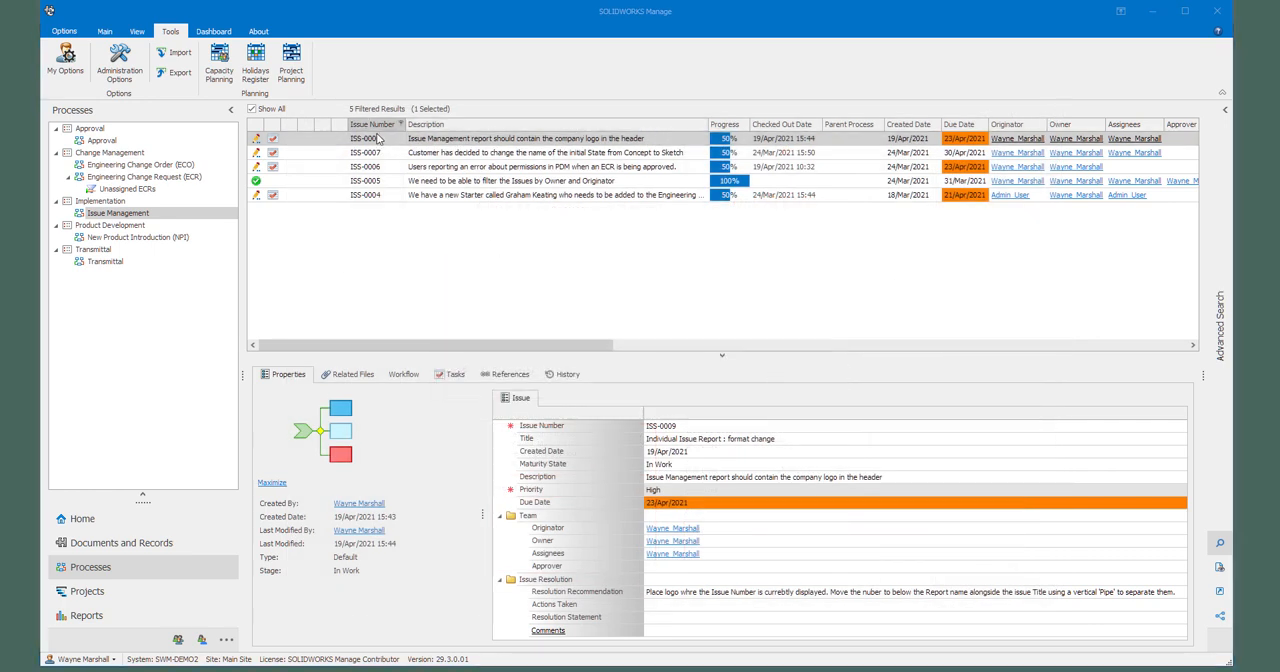
Step: Open ISS-0009 and enter "Logo added and text moved as described" as Actions Taken and "Resolved" as the Resolution Statement
double_click(465, 143)
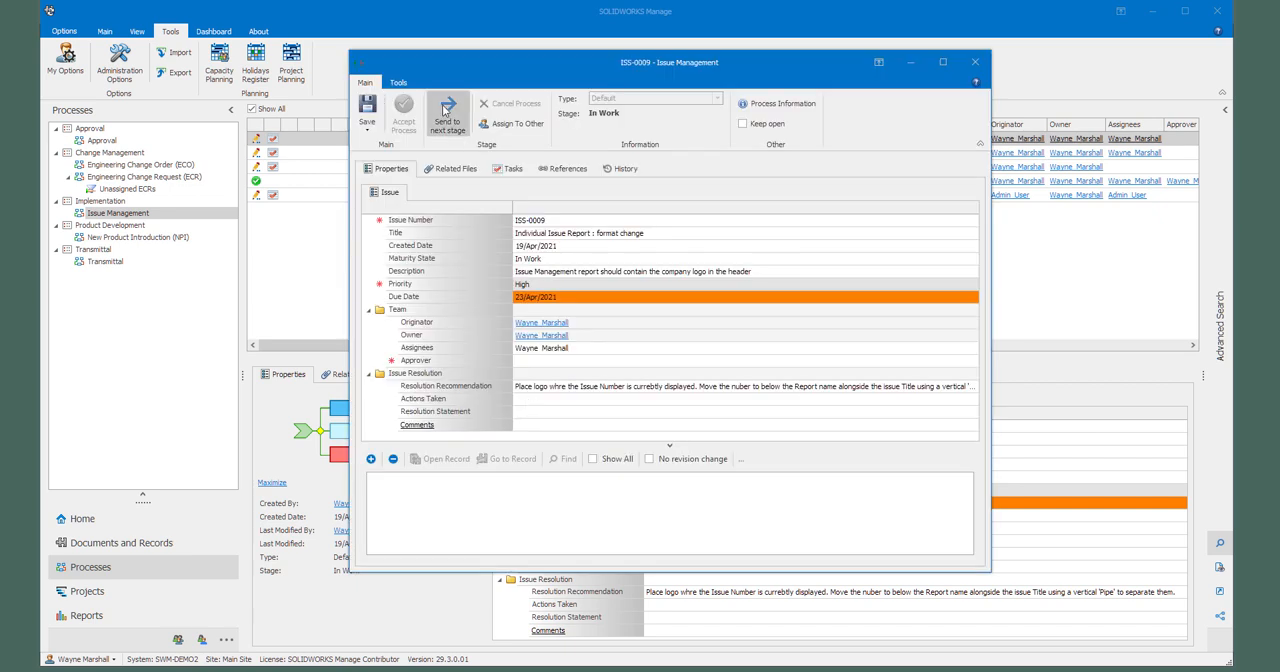
left_click(563, 388)
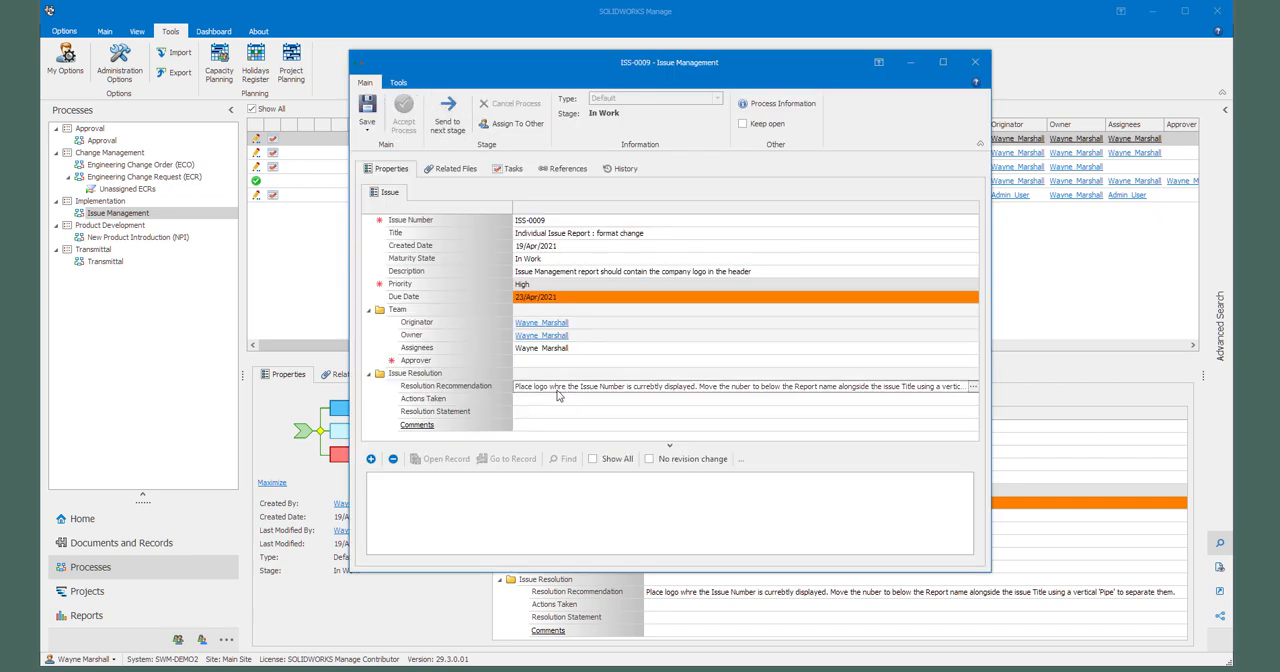
left_click(547, 400)
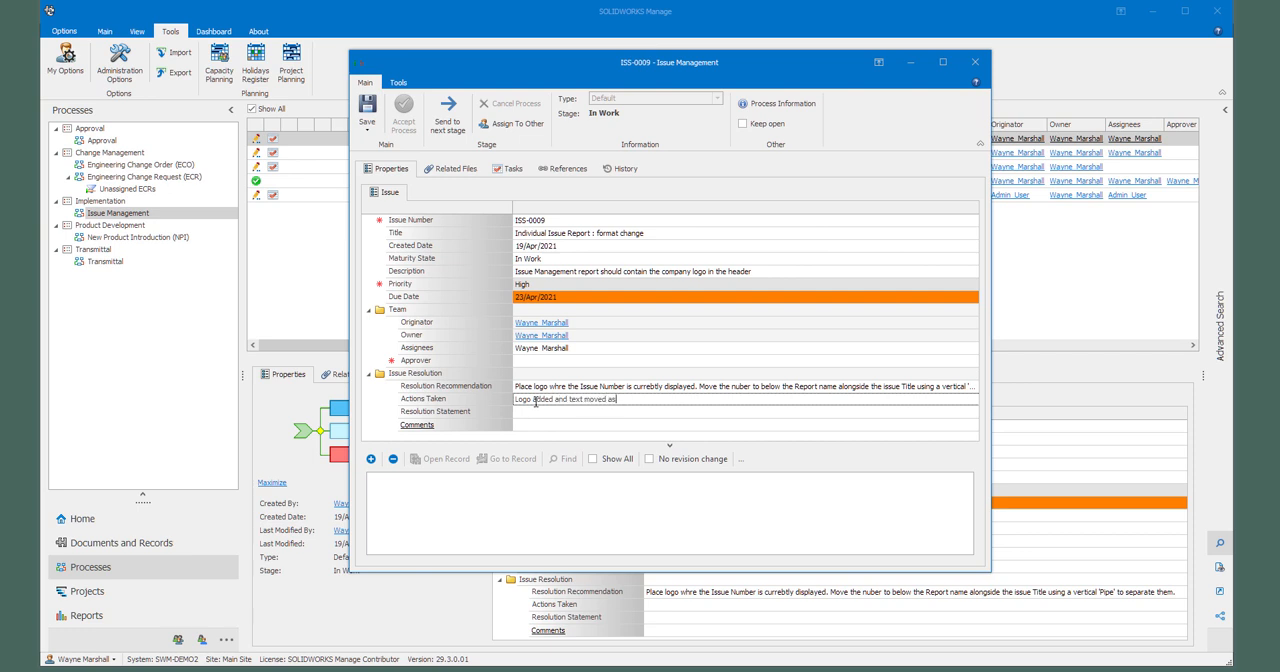
type("cribed")
left_click(560, 412)
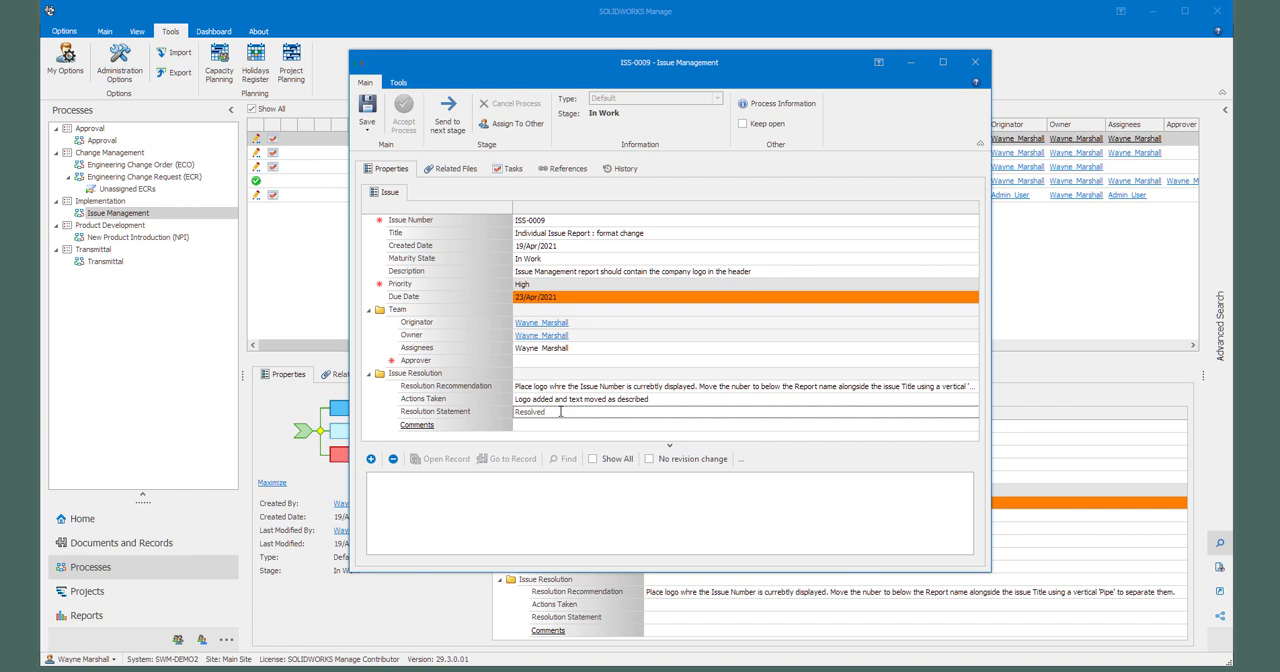
left_click(542, 426)
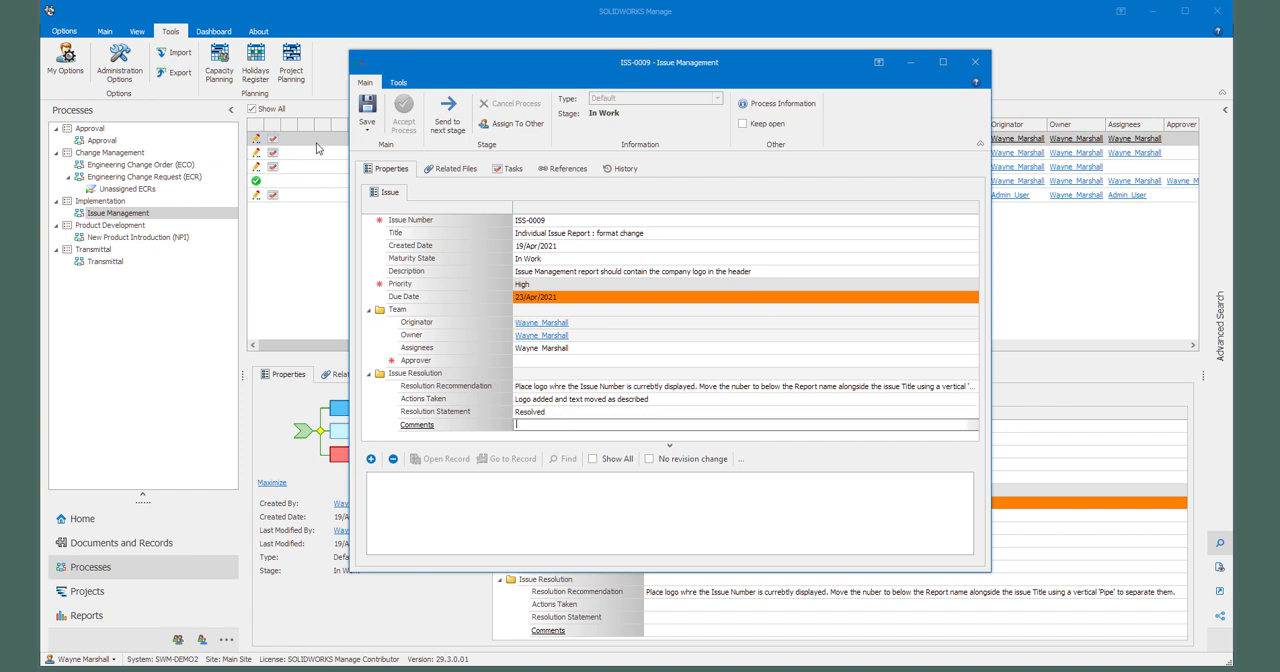
Step: Assign the Admin User system account as the Approver of ISS-0009
left_click(528, 363)
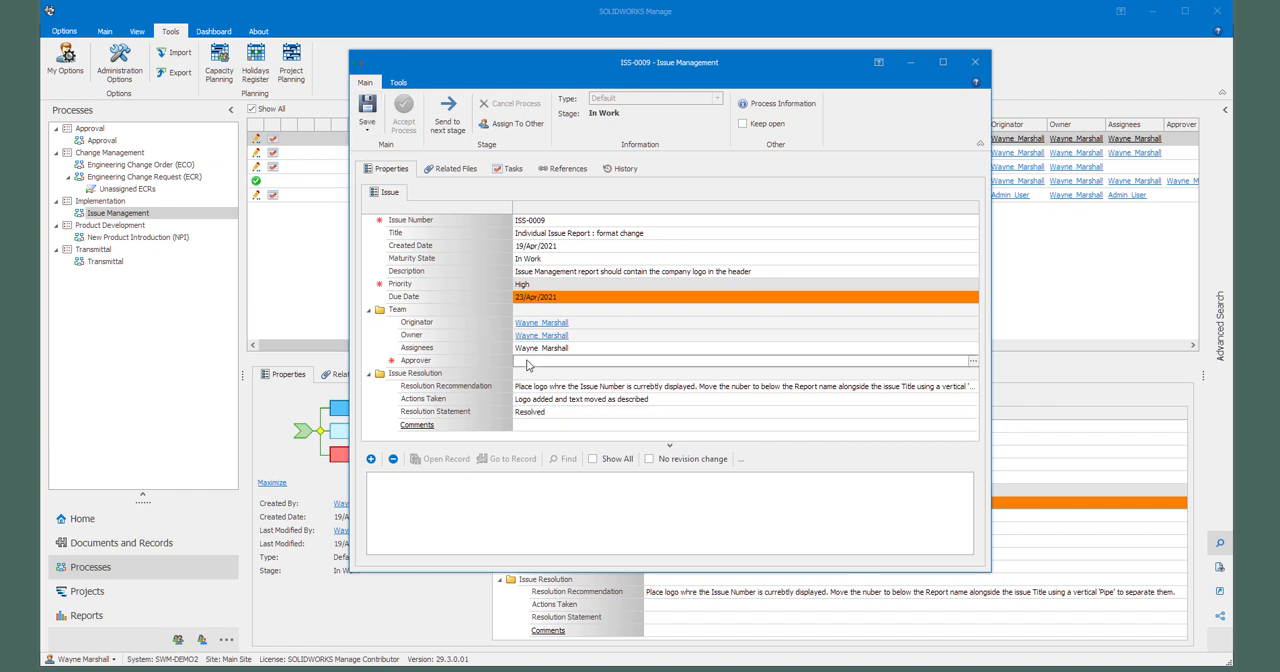
left_click(528, 364)
scroll(655, 318, "down", 3)
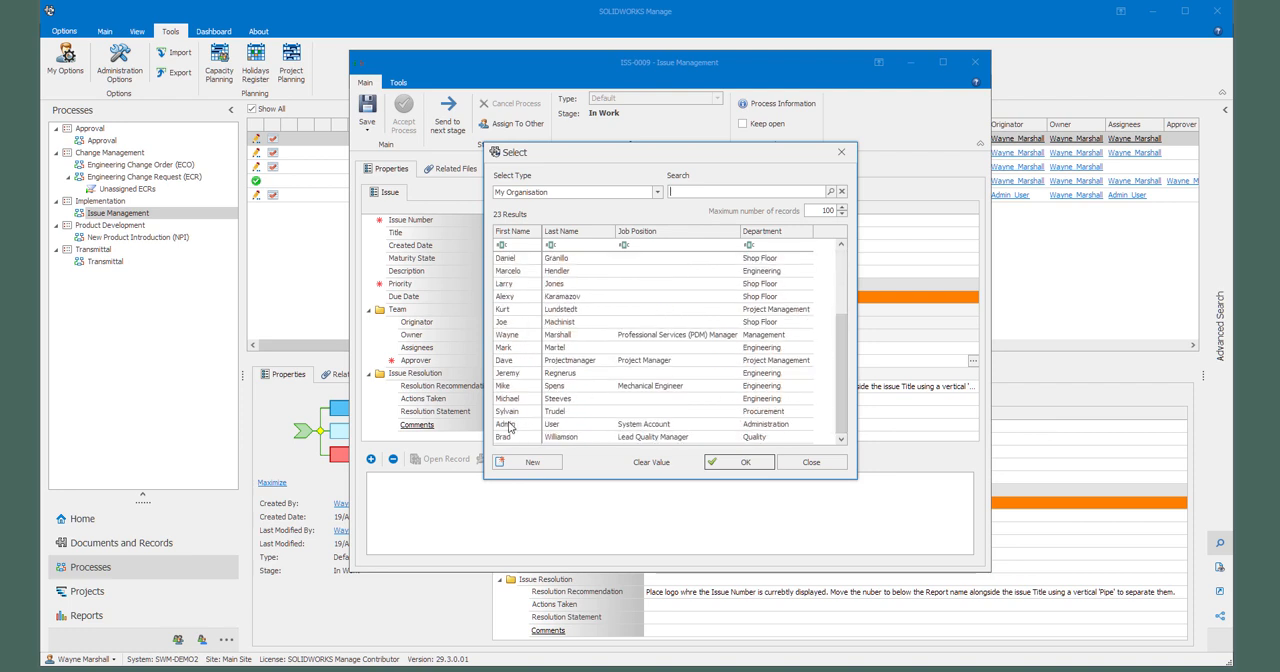
double_click(508, 424)
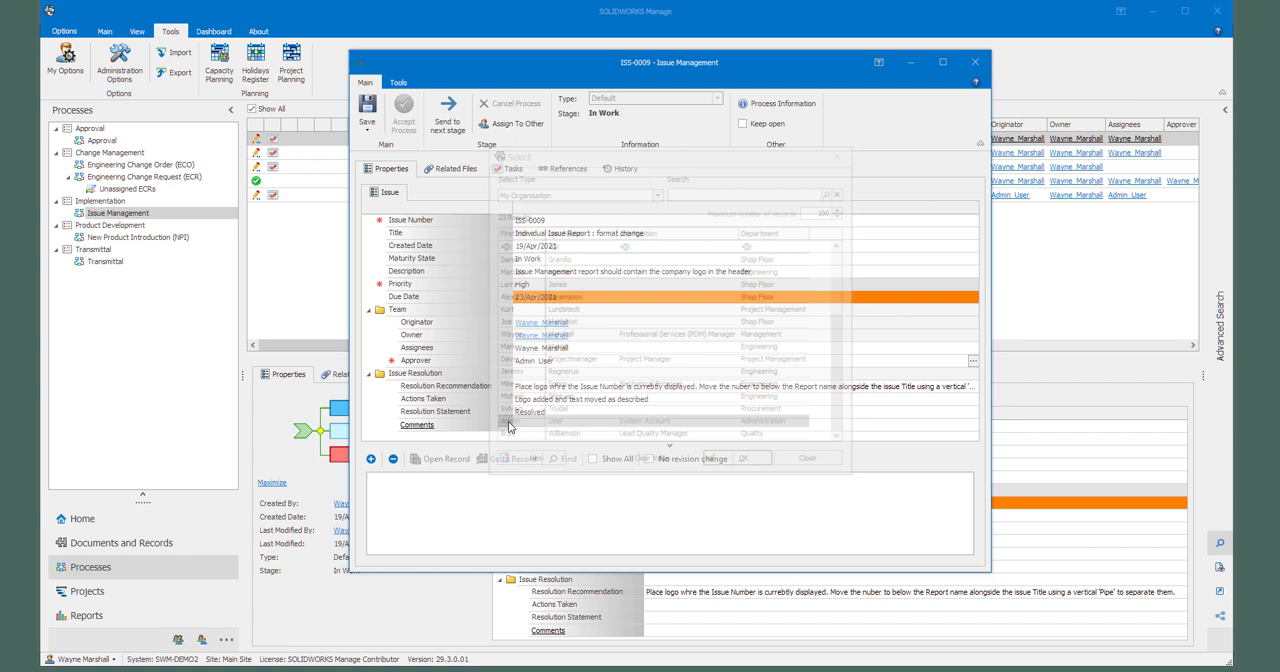
Step: Save ISS-0009 and send it from In Work to the approval stage
left_click(367, 110)
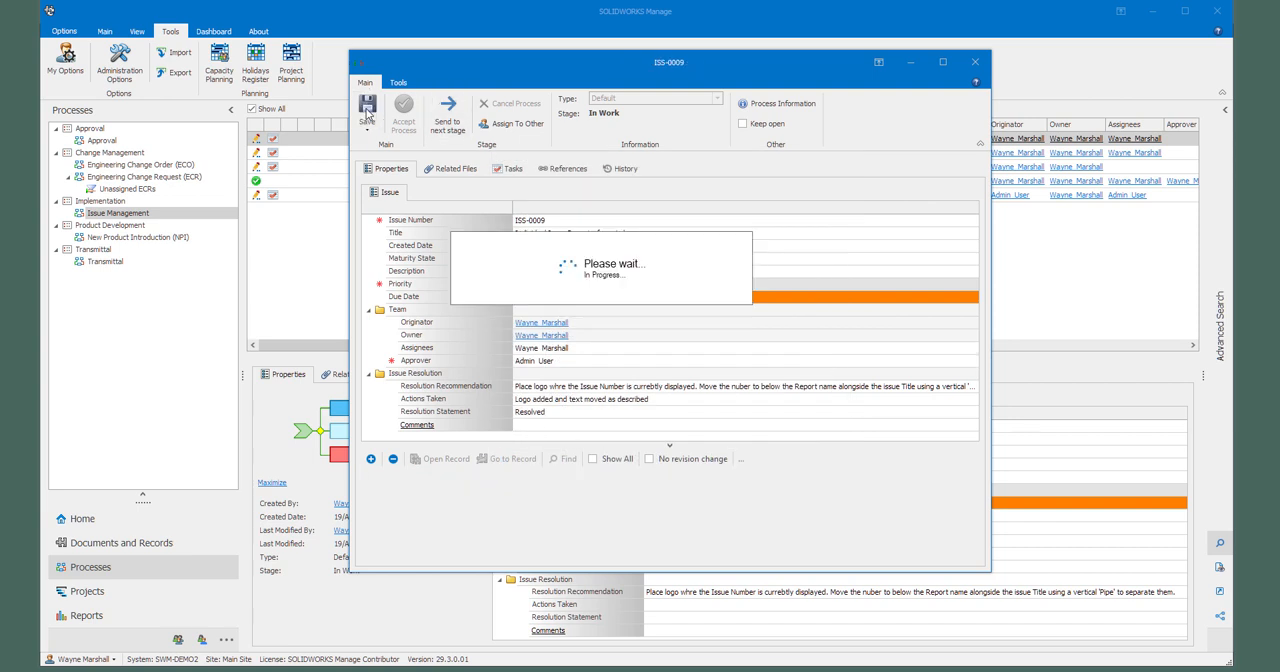
left_click(448, 112)
left_click(639, 335)
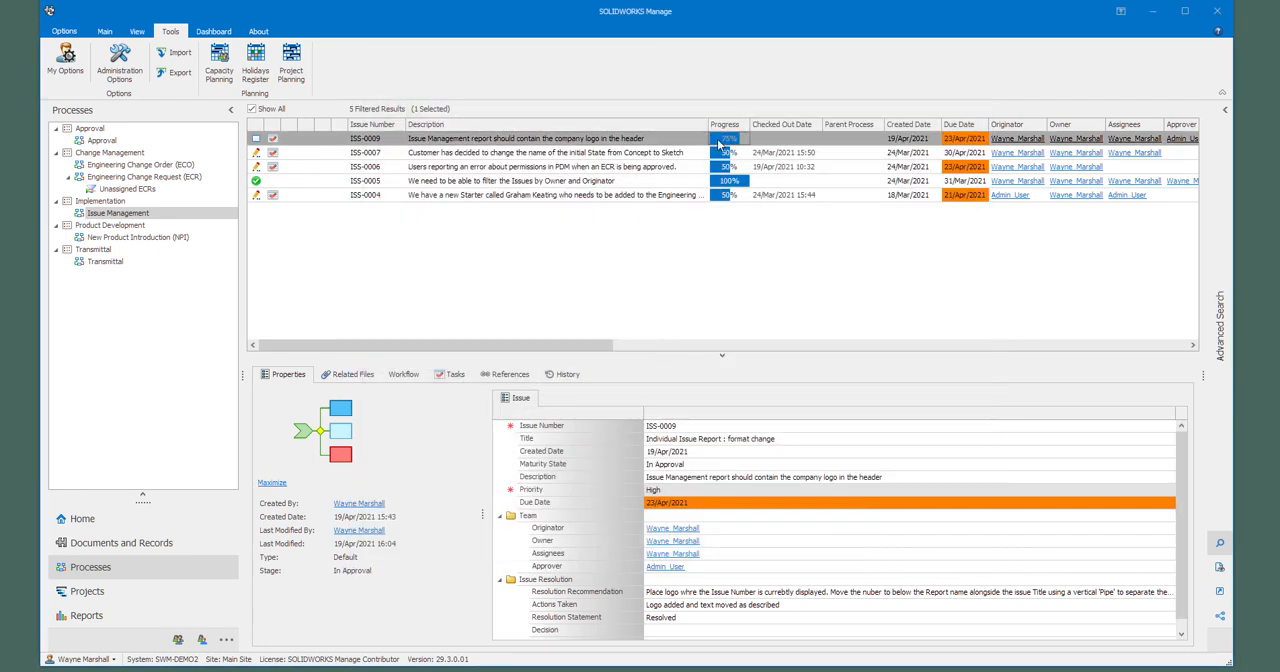
Step: Run the Issue Status Report, close its preview and display the Issue Management dashboard
left_click(86, 615)
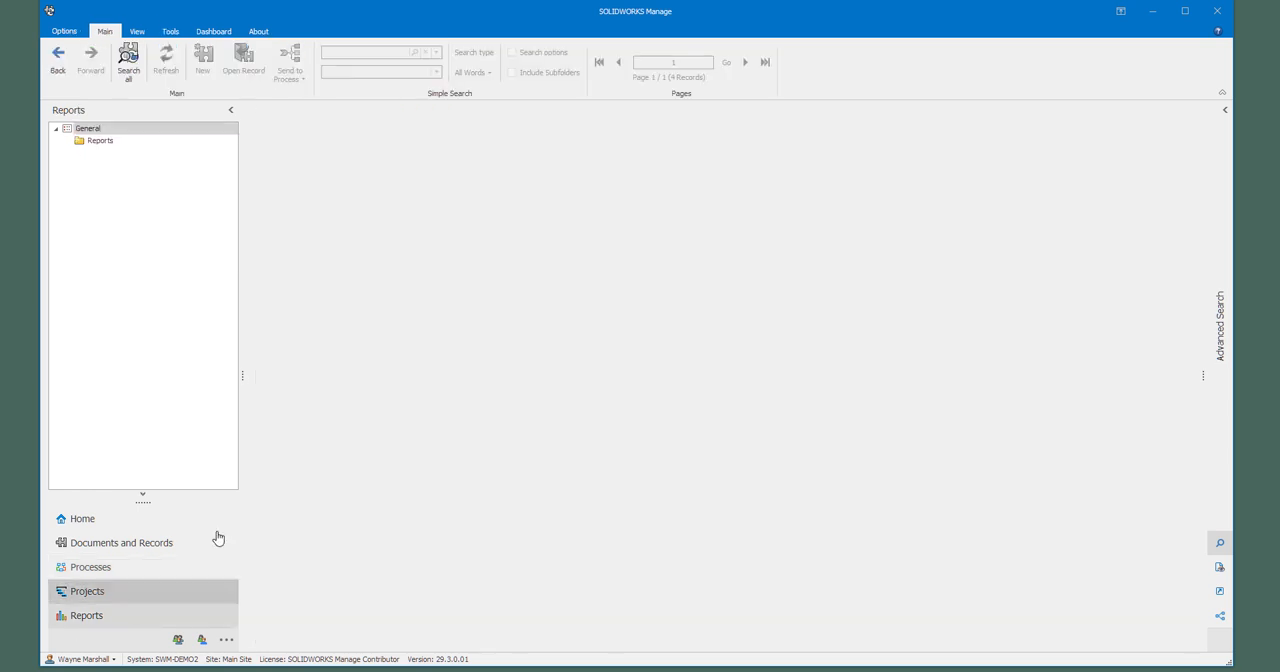
left_click(100, 141)
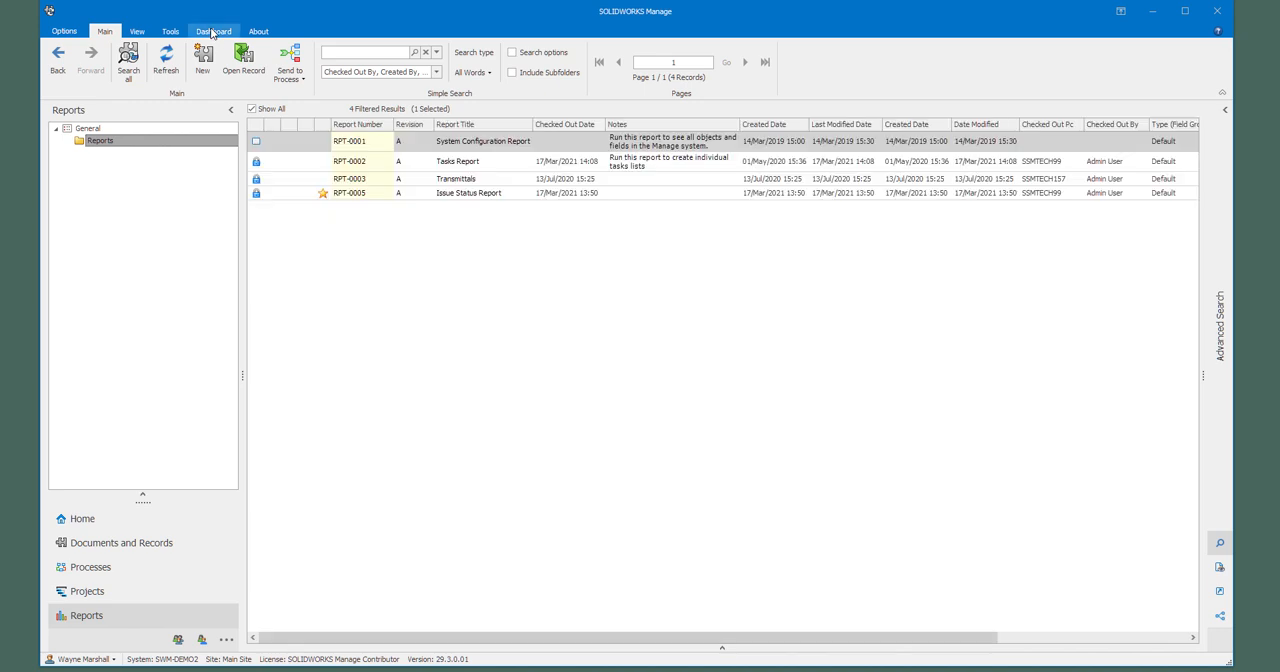
right_click(477, 196)
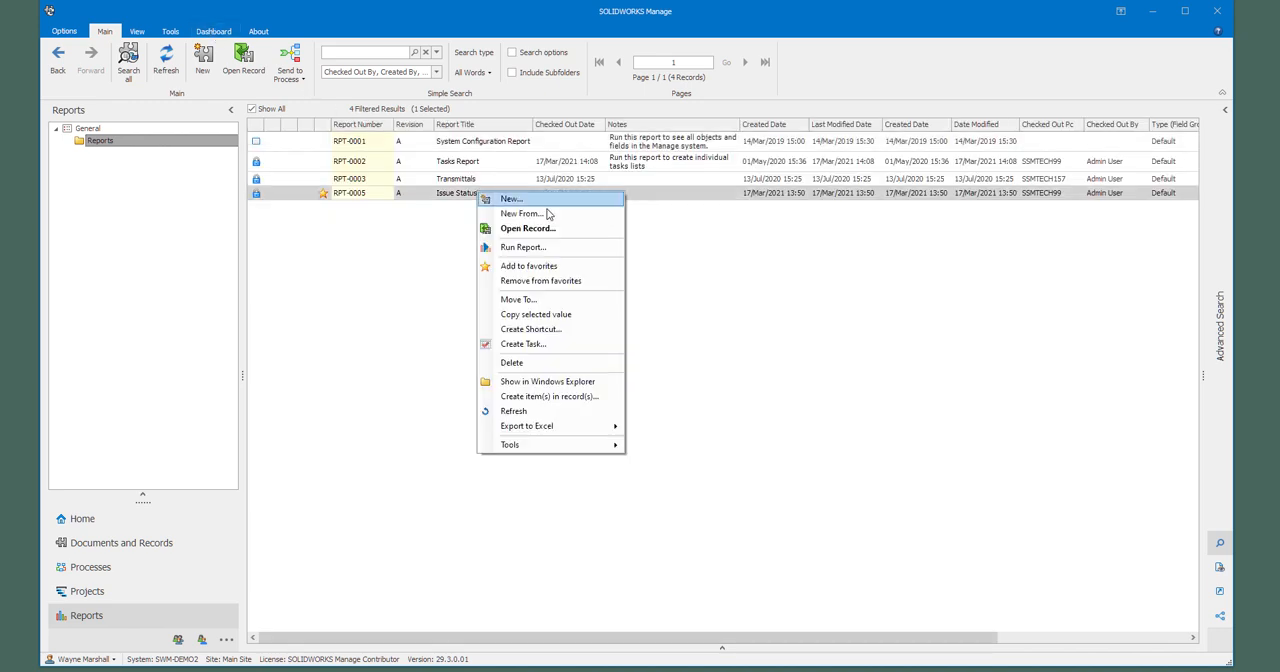
left_click(545, 249)
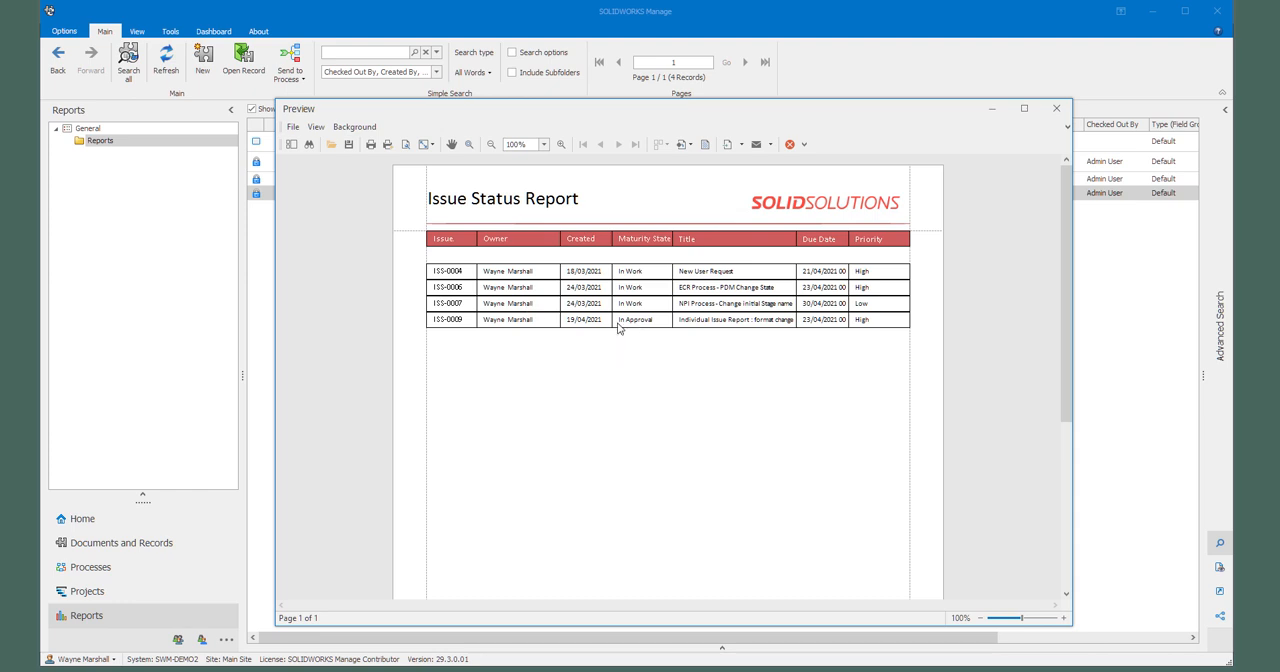
left_click(1058, 110)
left_click(213, 31)
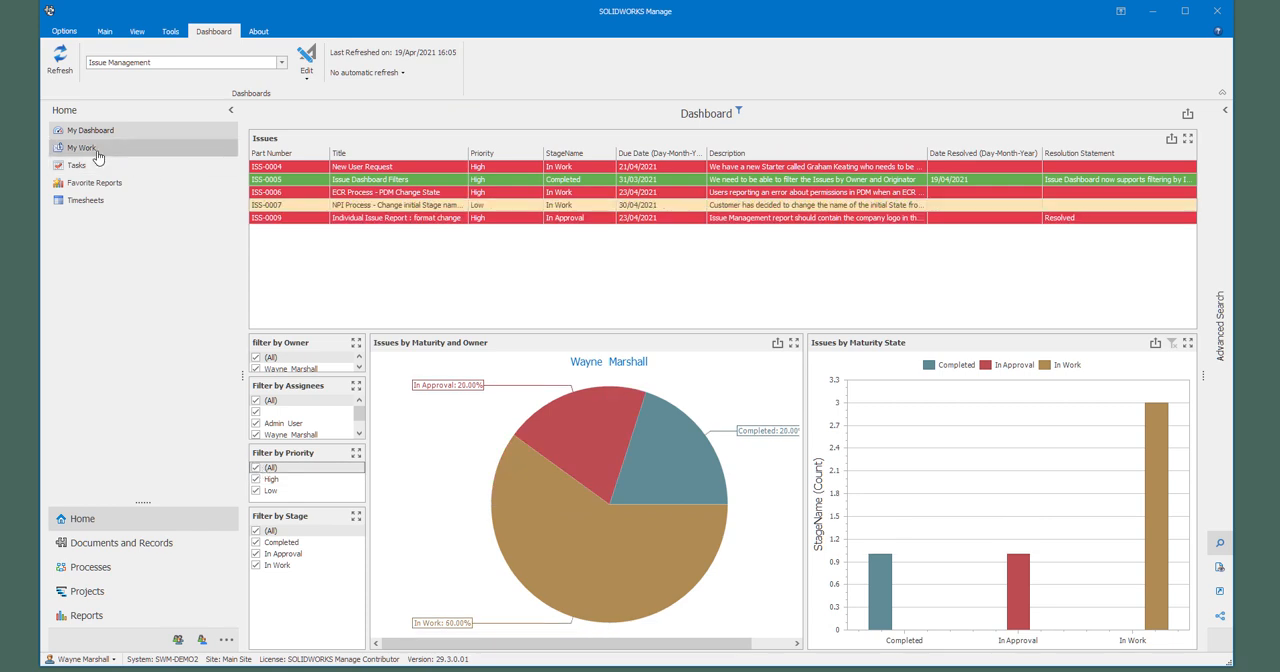
Step: Minimise the current session and log in to SOLIDWORKS Manage only, using the admin user name and the account password
left_click(1152, 11)
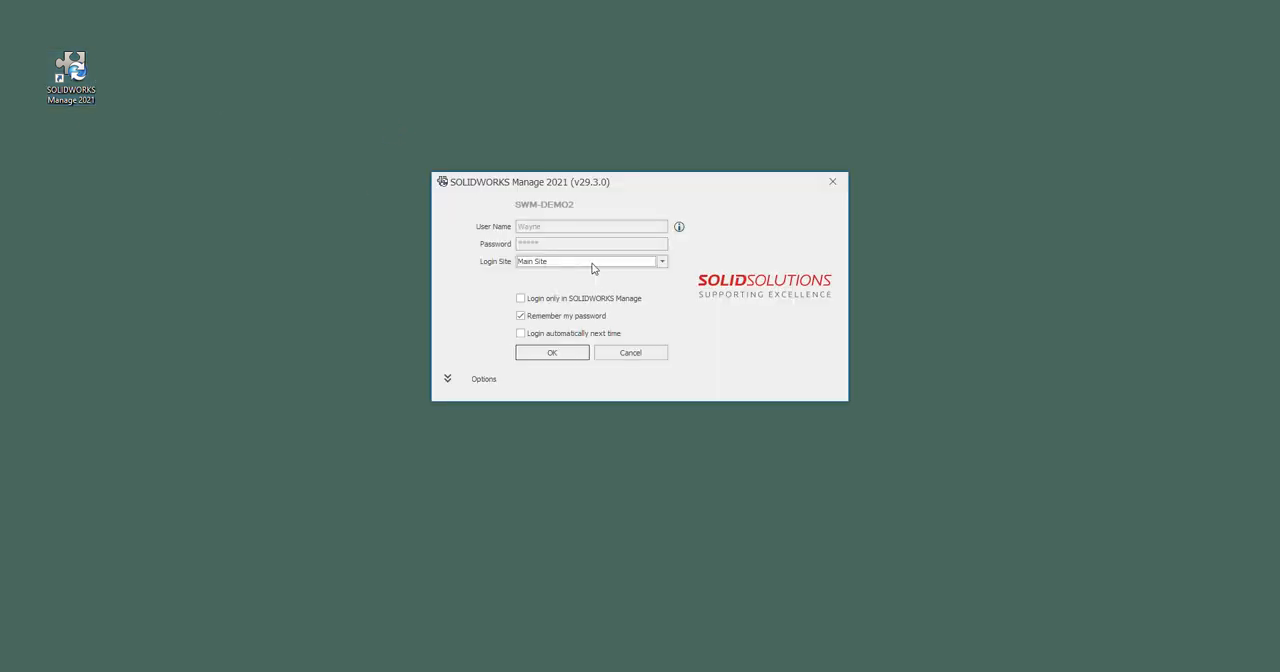
left_click(529, 300)
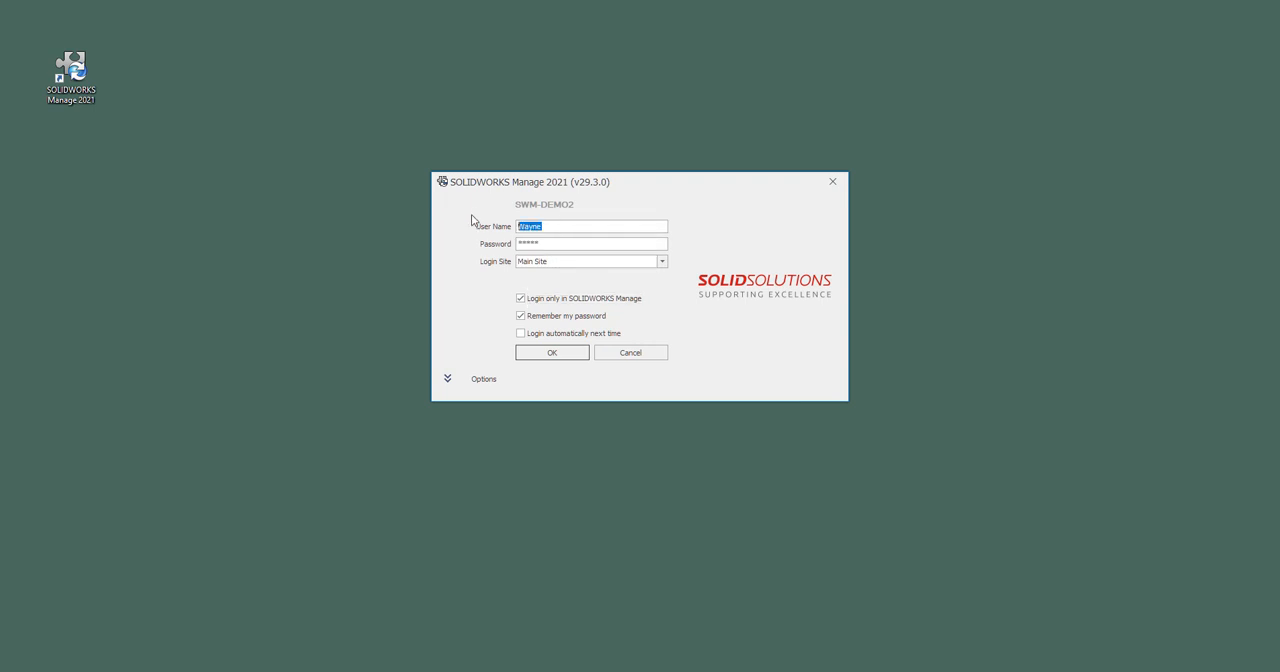
type("admin")
key("Tab")
type("*****")
key("Return")
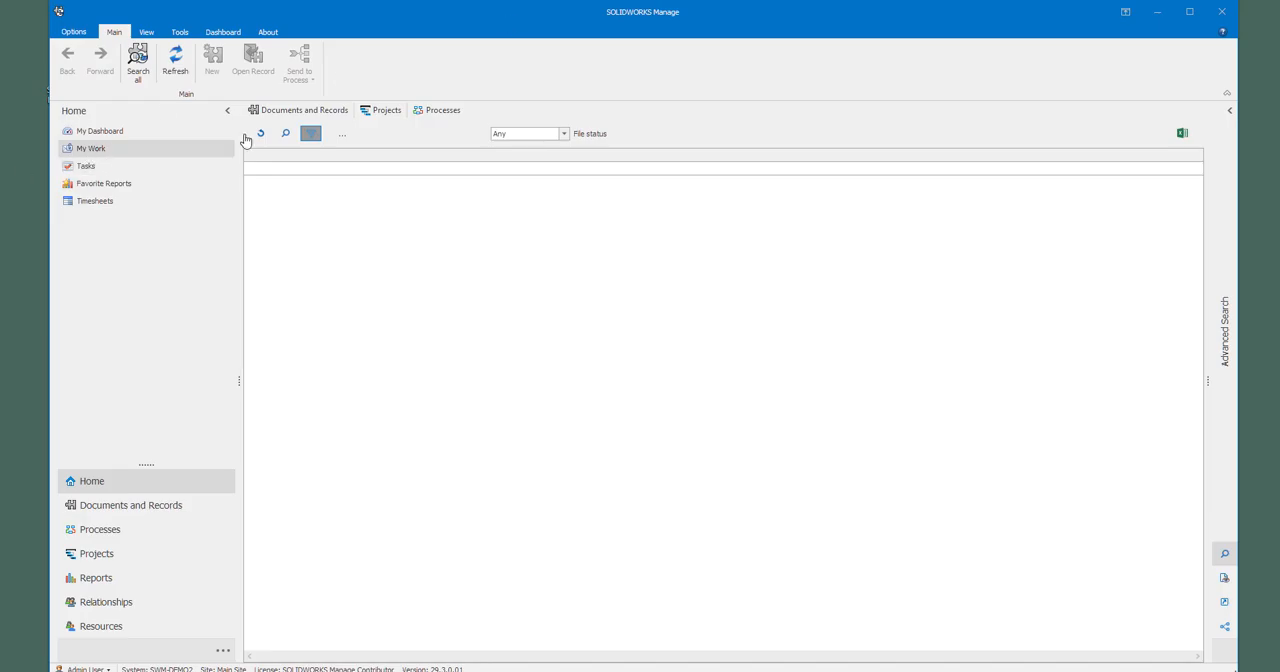
Step: Open ISS-0009 from the processes assigned to the approver, review its properties and close it
left_click(425, 116)
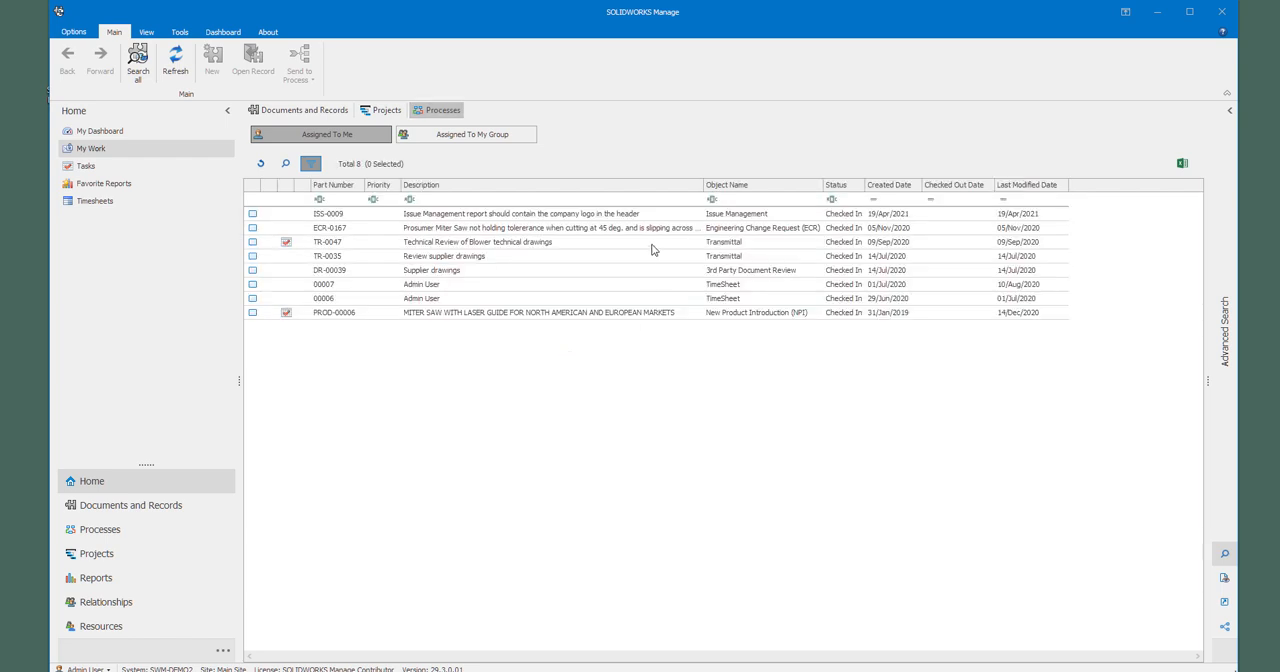
double_click(468, 216)
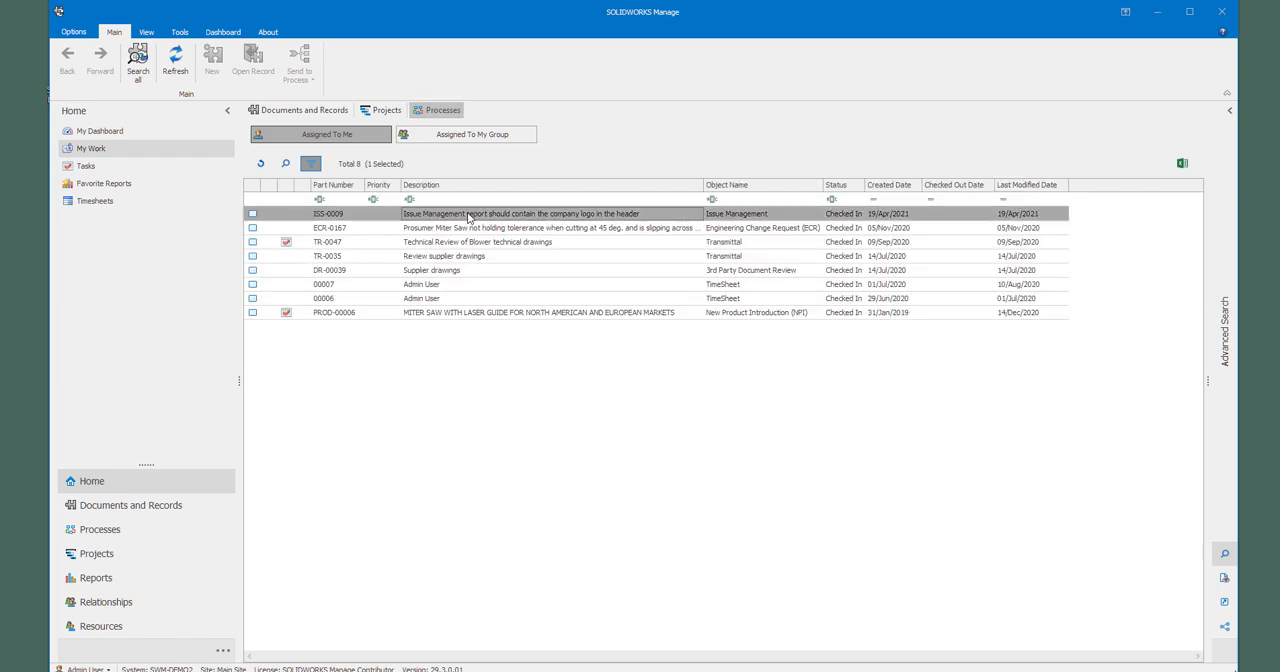
left_click_drag(373, 590, 374, 632)
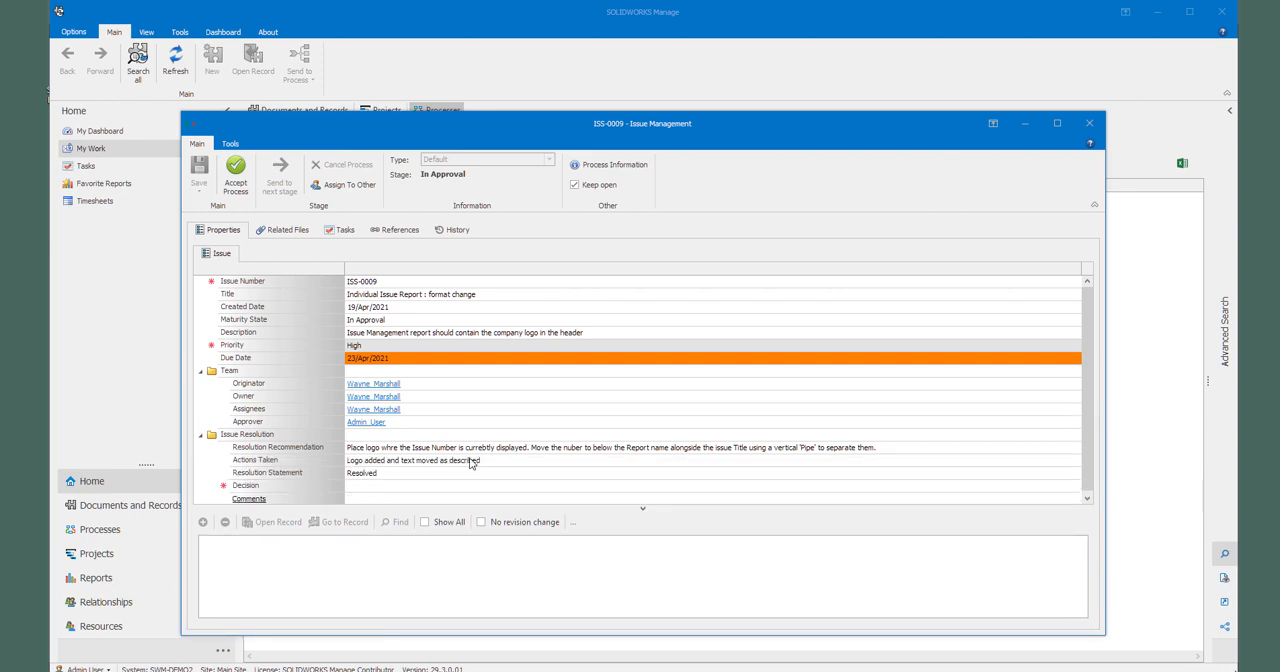
left_click(1089, 123)
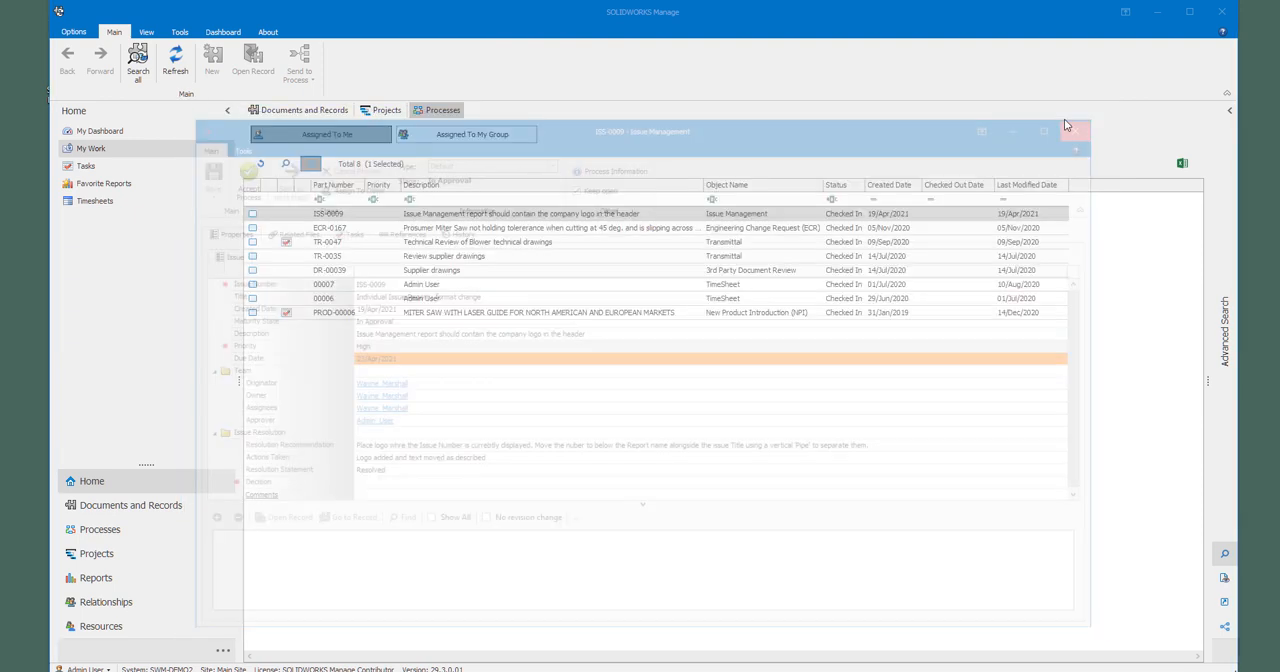
Step: Preview the Issue Managememnt report for ISS-0009 from the Issue Management process list, and close the preview and report dialog
left_click(130, 275)
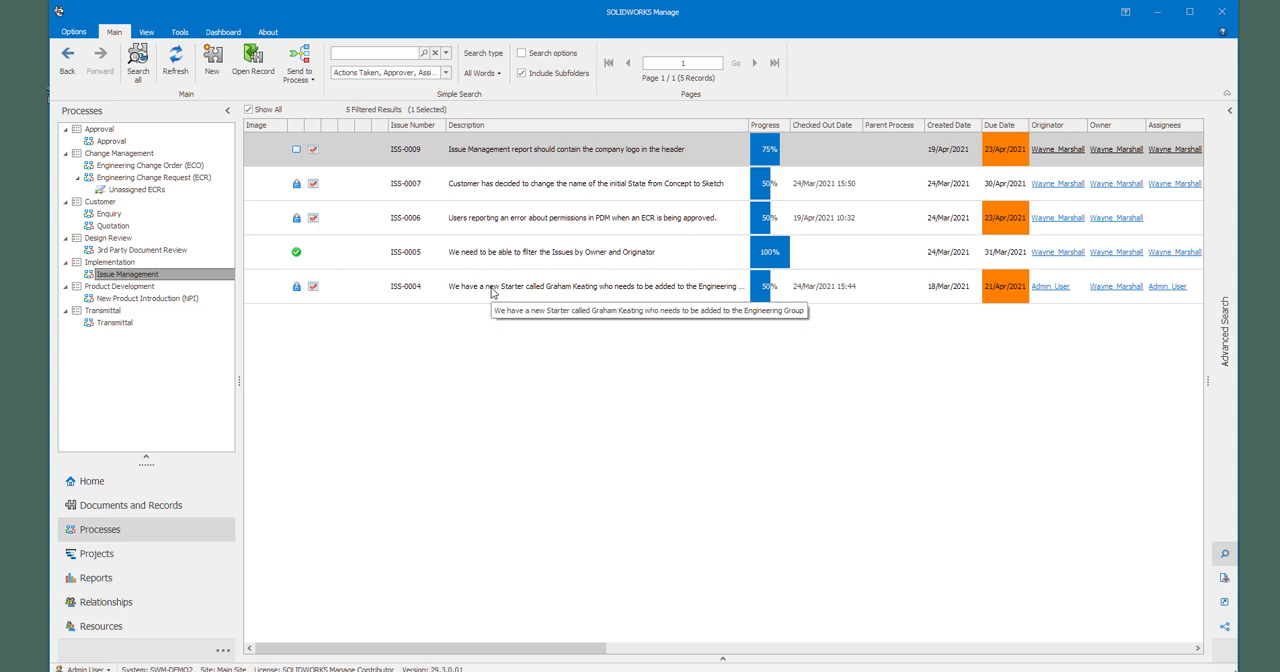
right_click(502, 153)
left_click(536, 279)
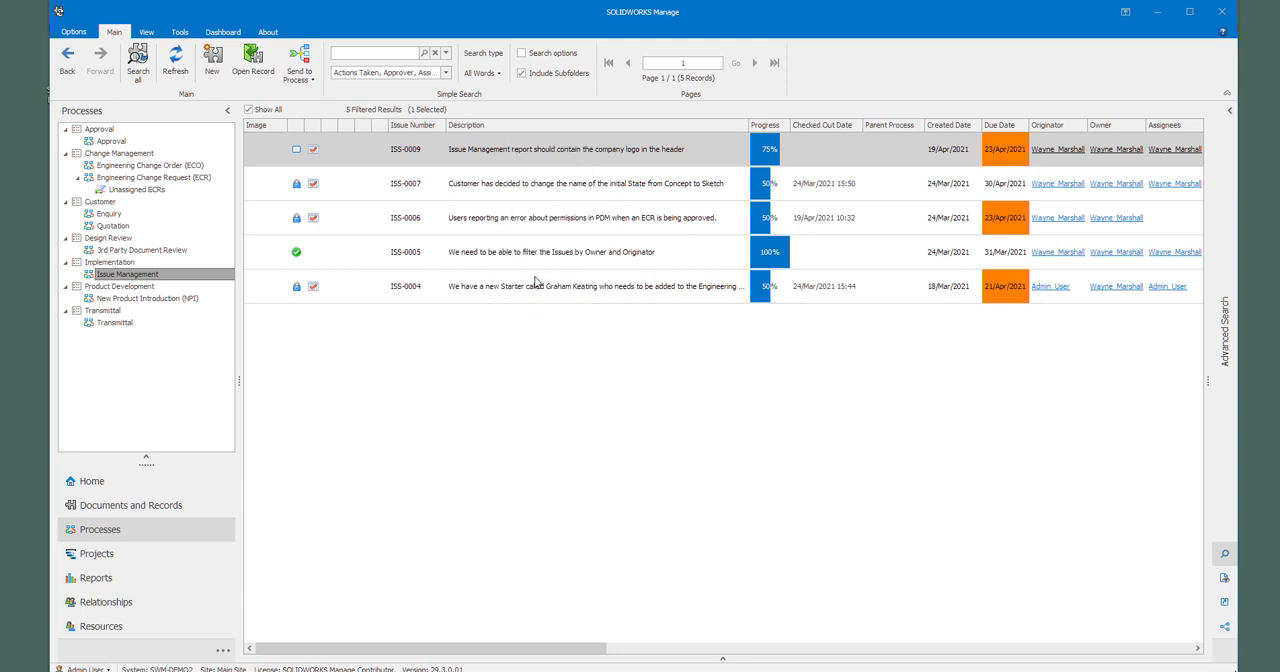
left_click(763, 335)
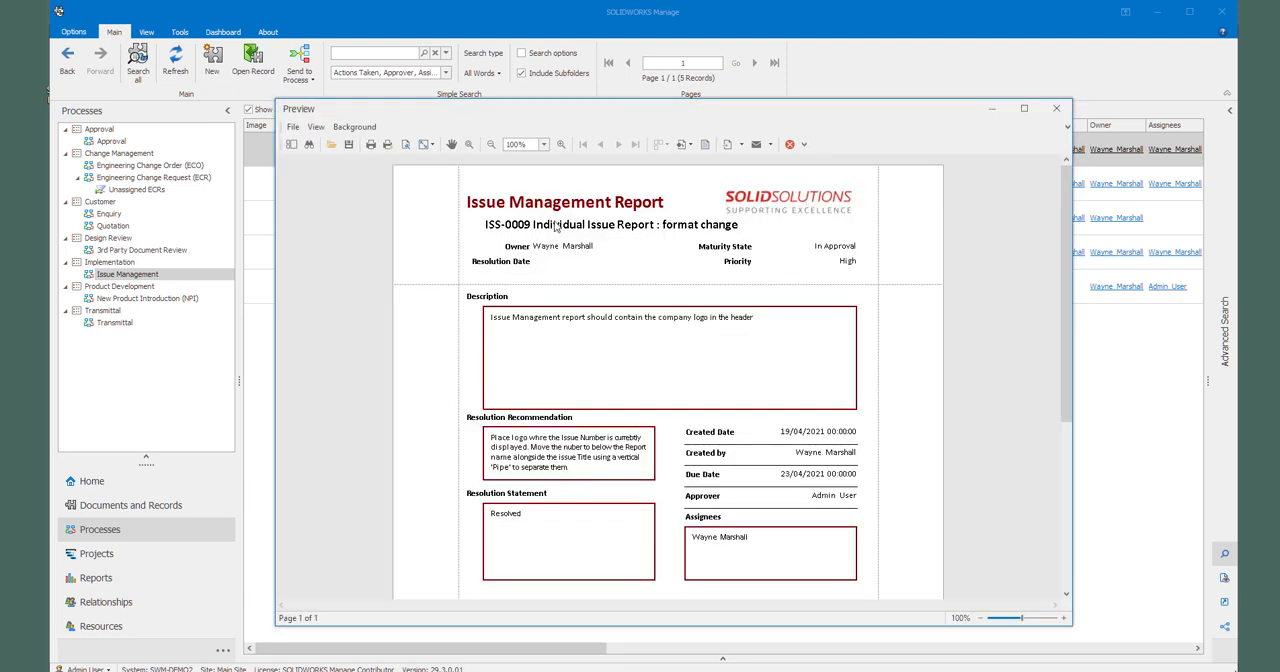
left_click(1056, 108)
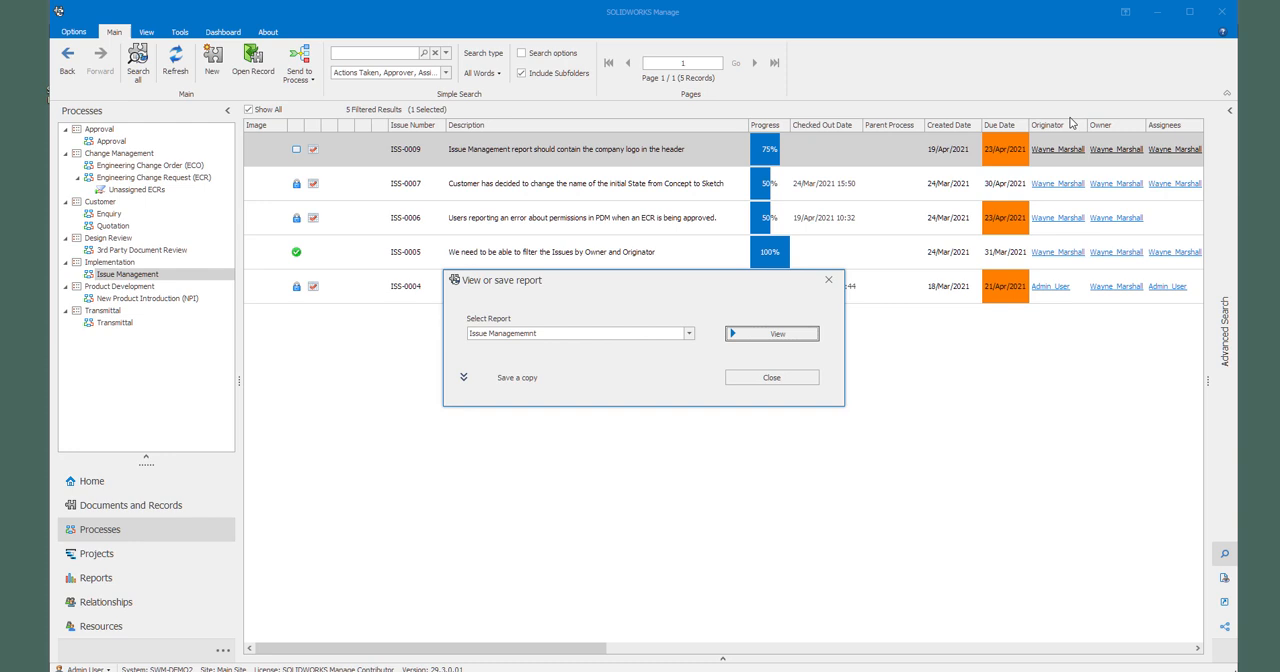
left_click(773, 378)
Step: Open ISS-0009, accept the process at the In Approval stage and set the Decision to Resolution Approved
left_click(468, 160)
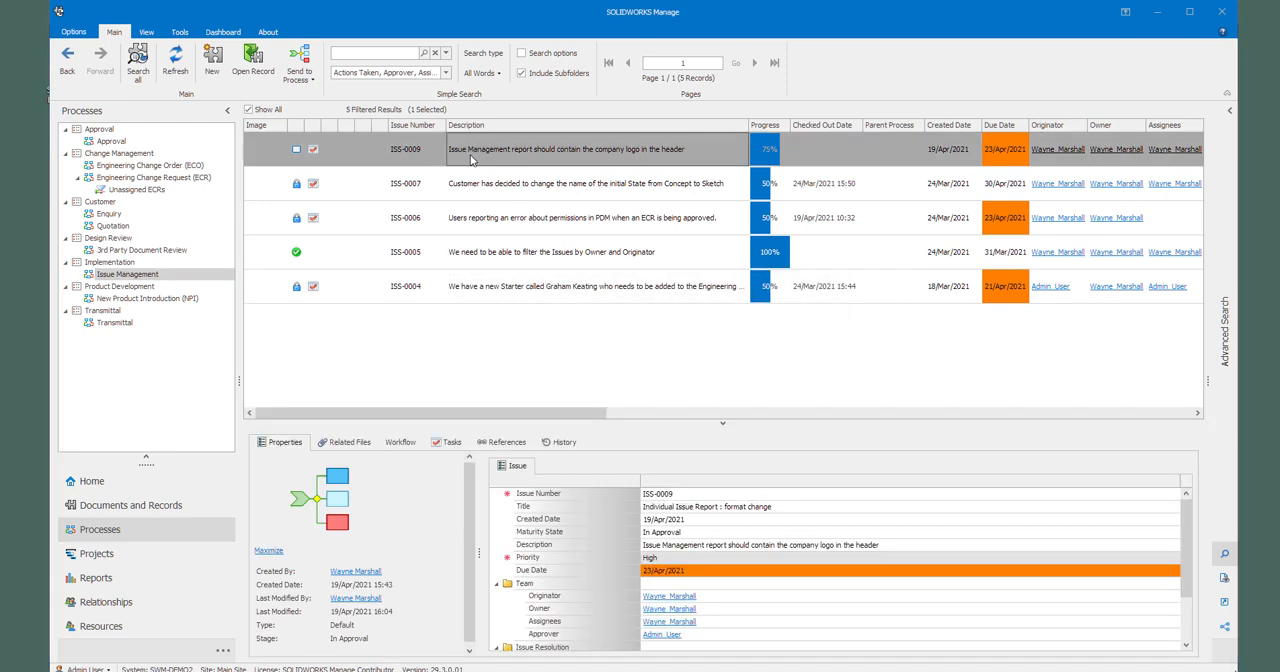
double_click(471, 160)
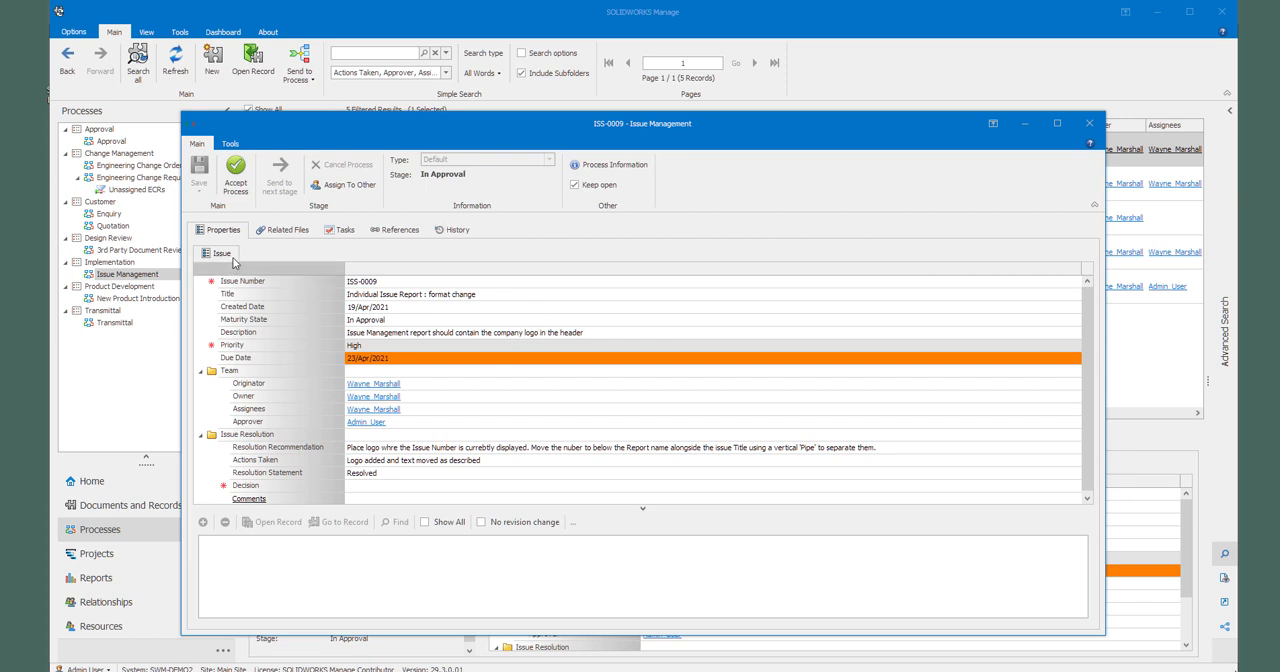
left_click(240, 175)
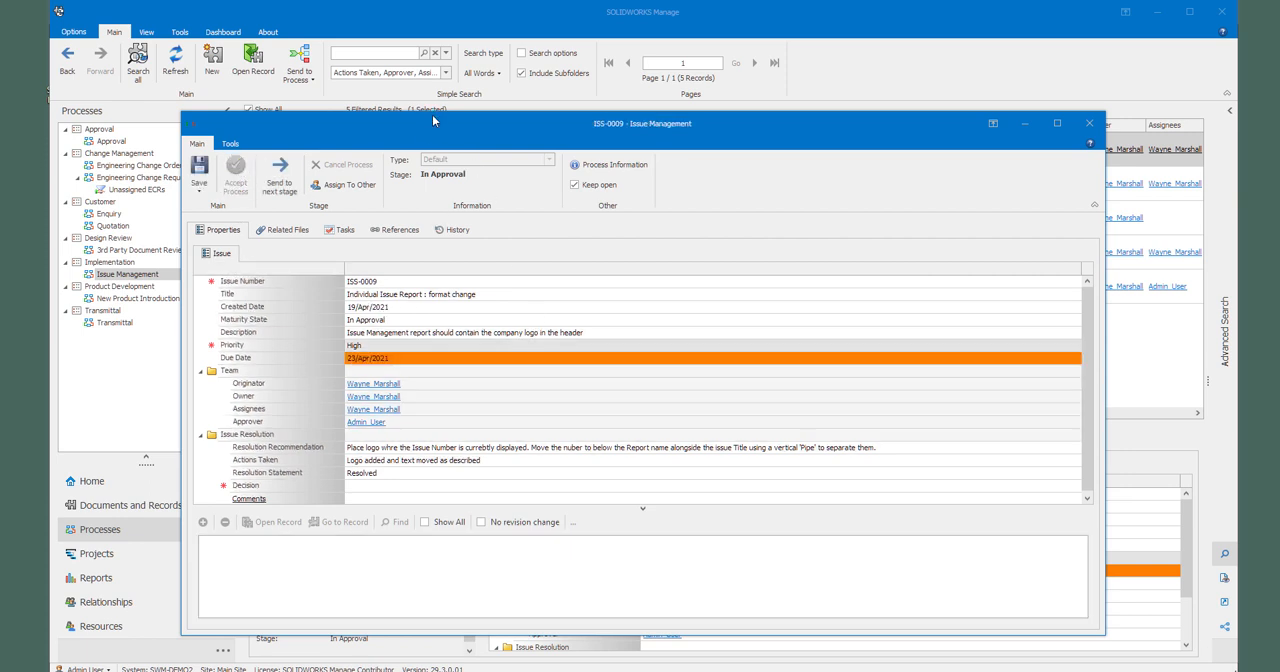
left_click_drag(432, 113, 432, 46)
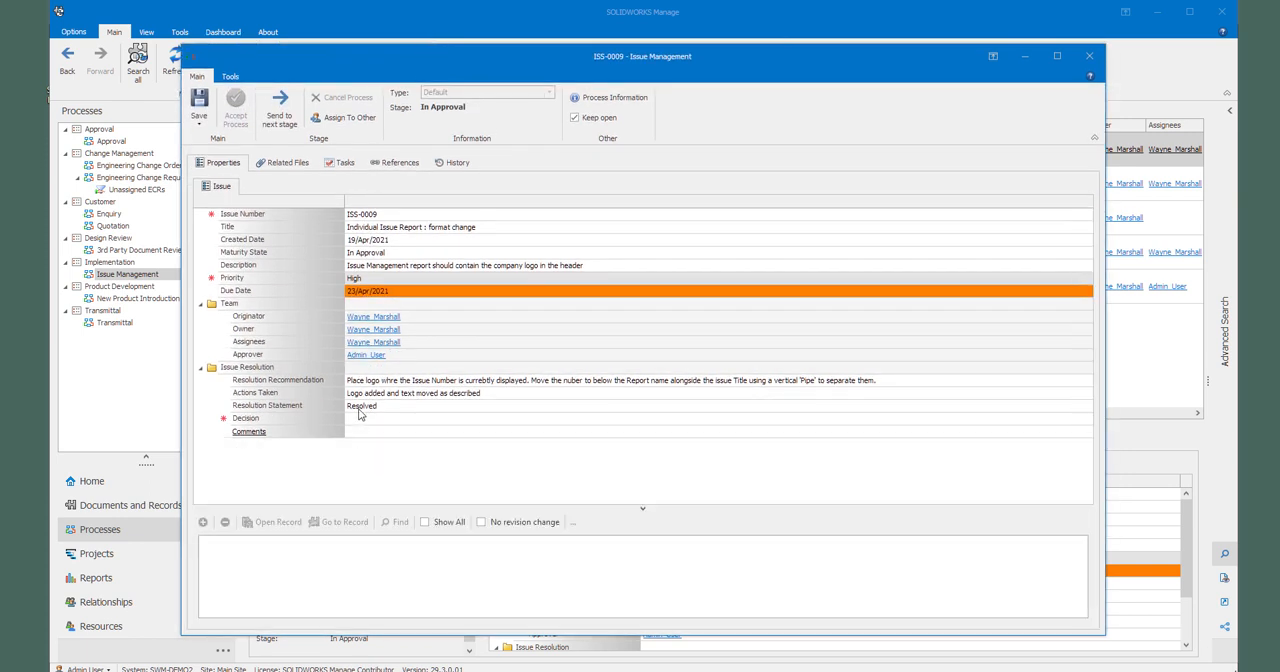
left_click(360, 420)
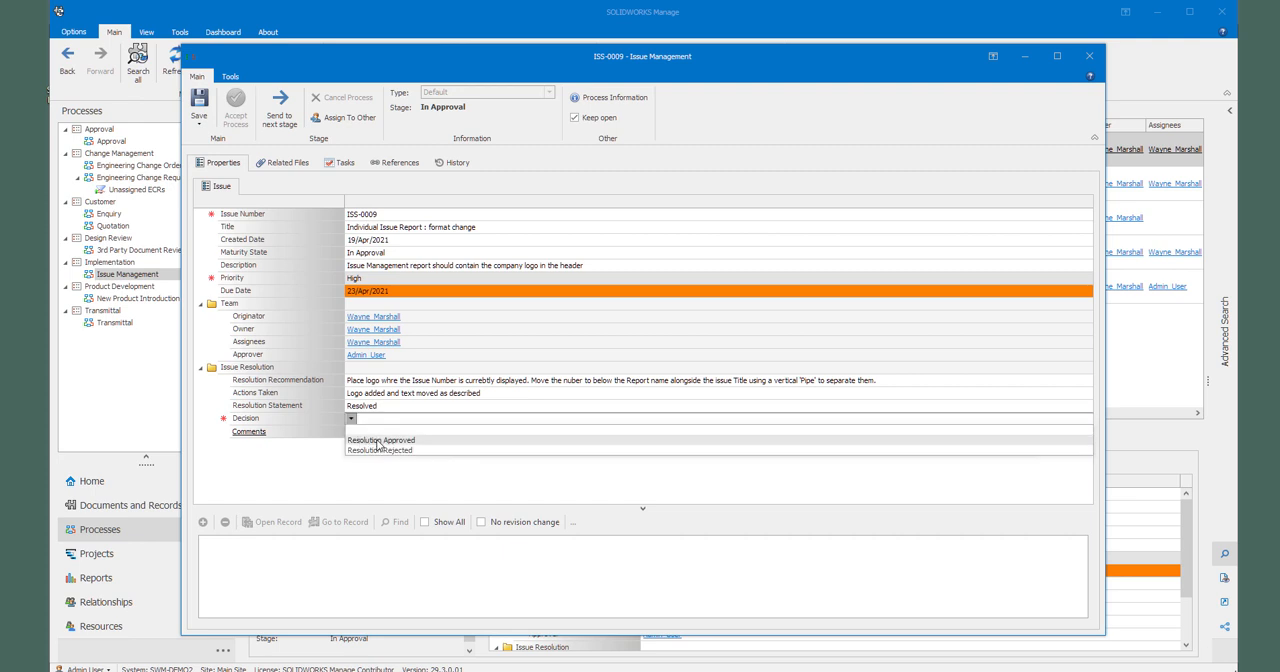
left_click(379, 441)
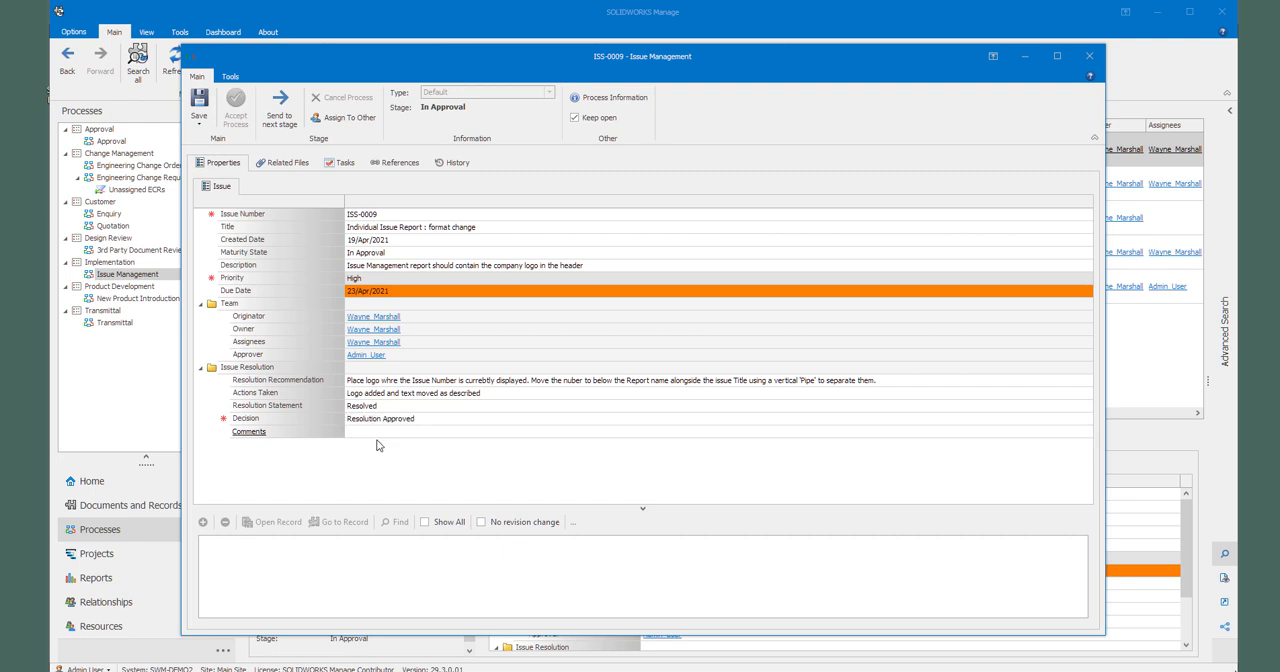
Step: Save the approval decision and confirm sending ISS-0009 on to the Completed stage
left_click(197, 114)
left_click(284, 106)
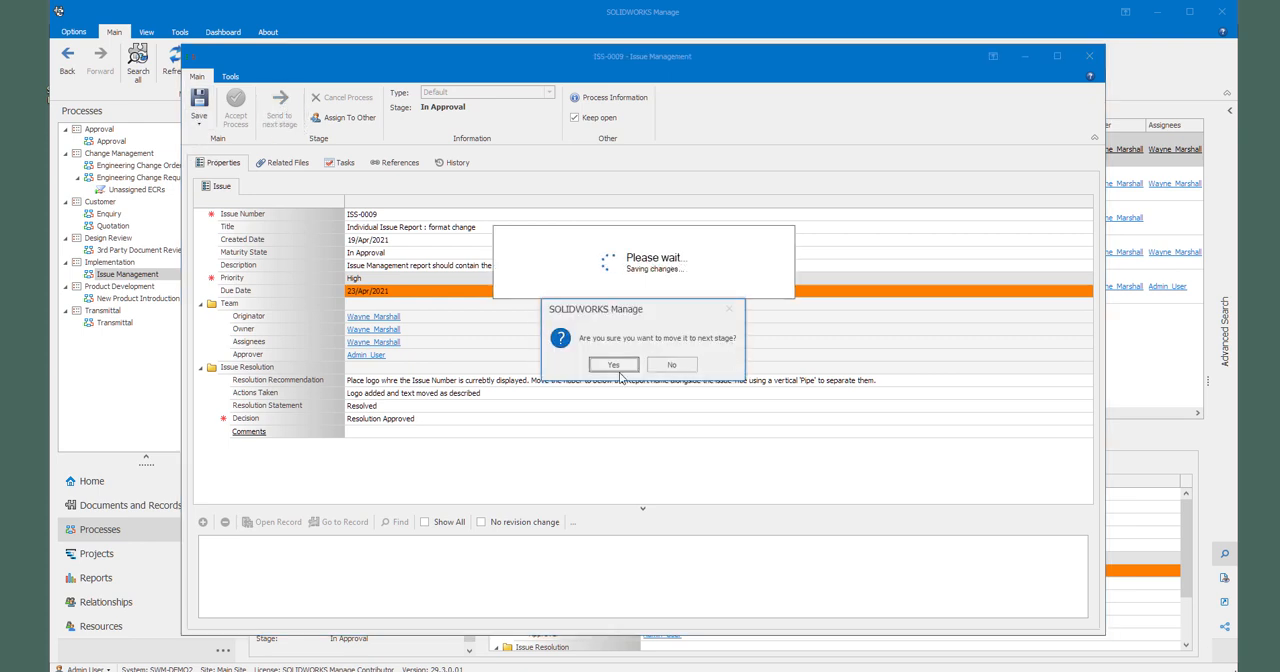
left_click(616, 366)
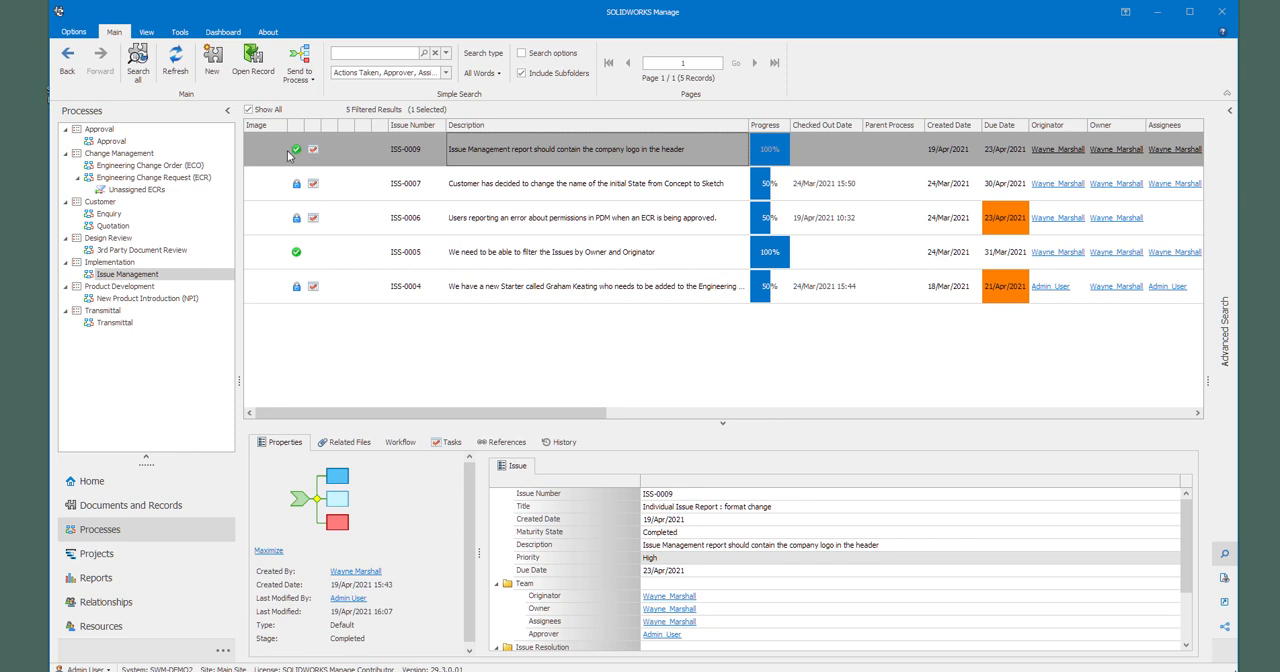
Step: Display the Issue Management dashboard and filter its issues by the Completed maturity state, followed by In Work
left_click(223, 32)
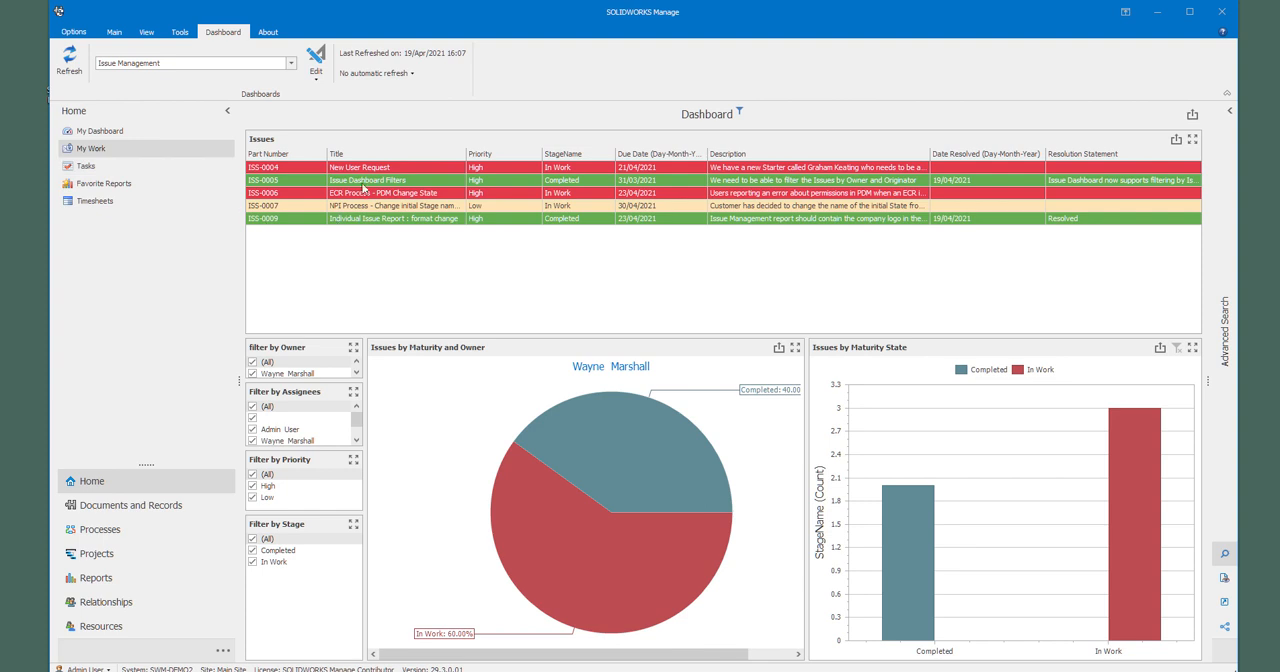
left_click(929, 540)
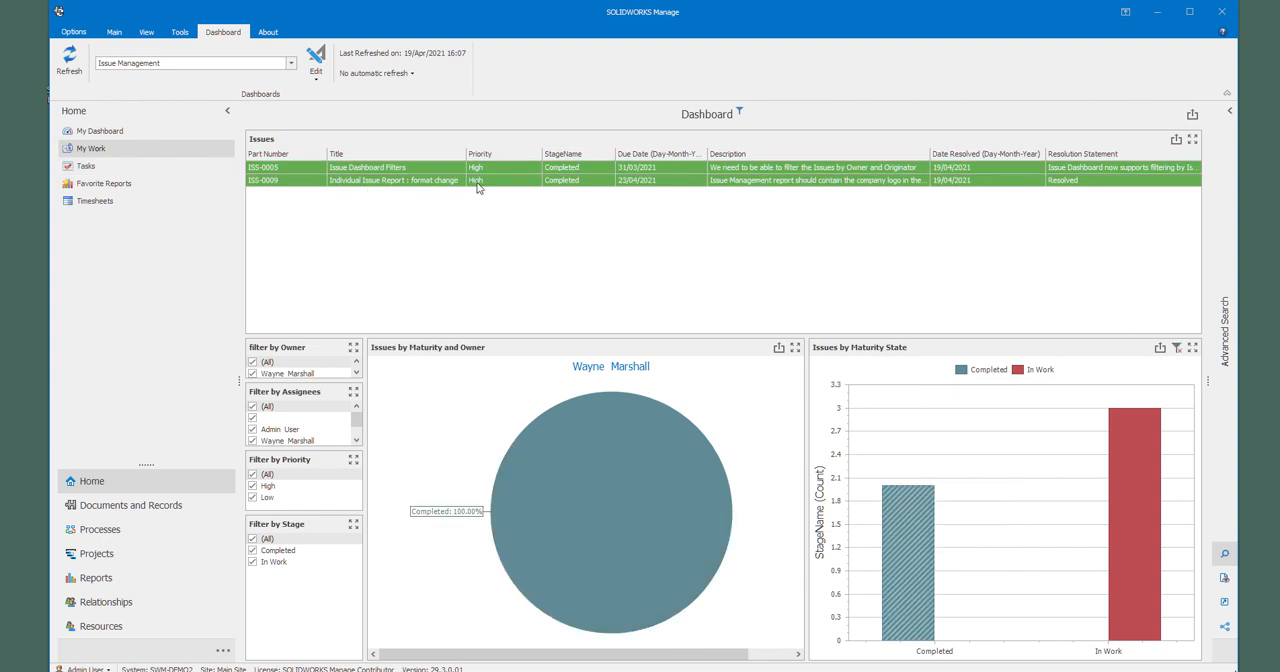
left_click(1149, 458)
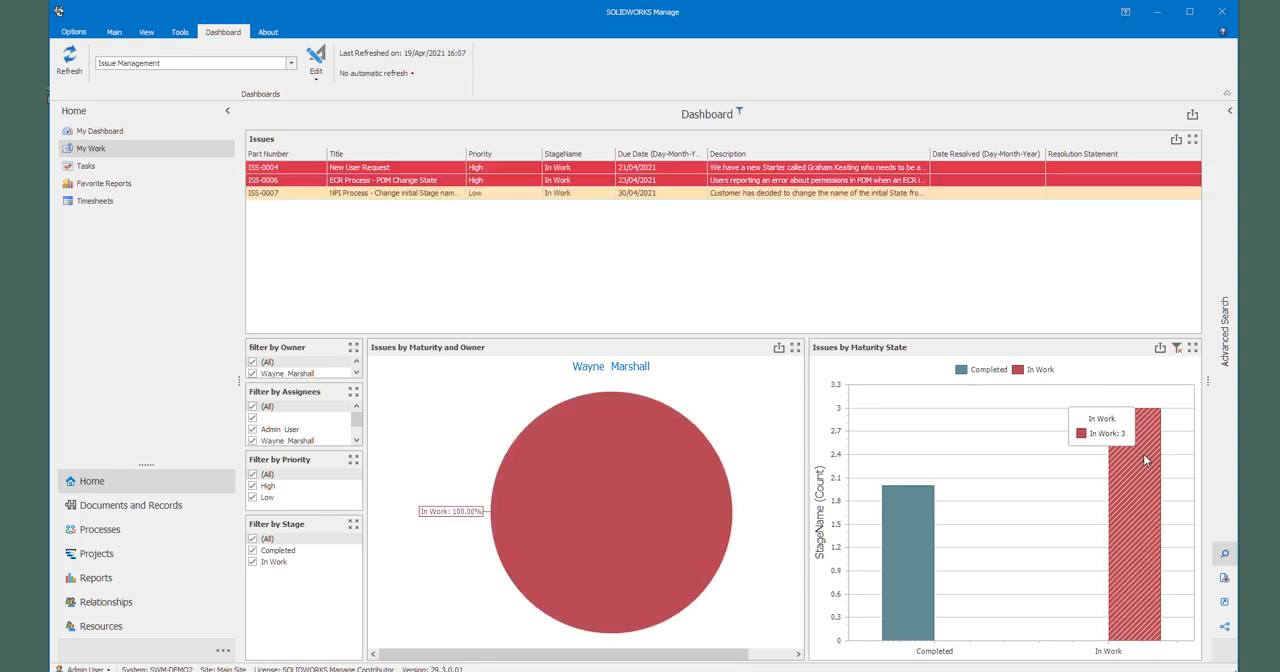